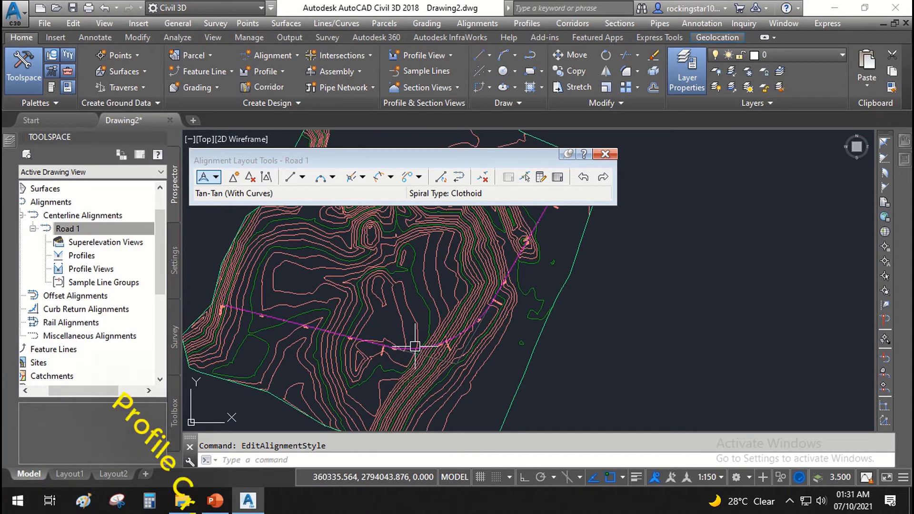
# - Start creating a profile from surface with Road 1 as the alignment
pyautogui.moveTo(391, 321); pyautogui.dragTo(382, 328, button='middle')
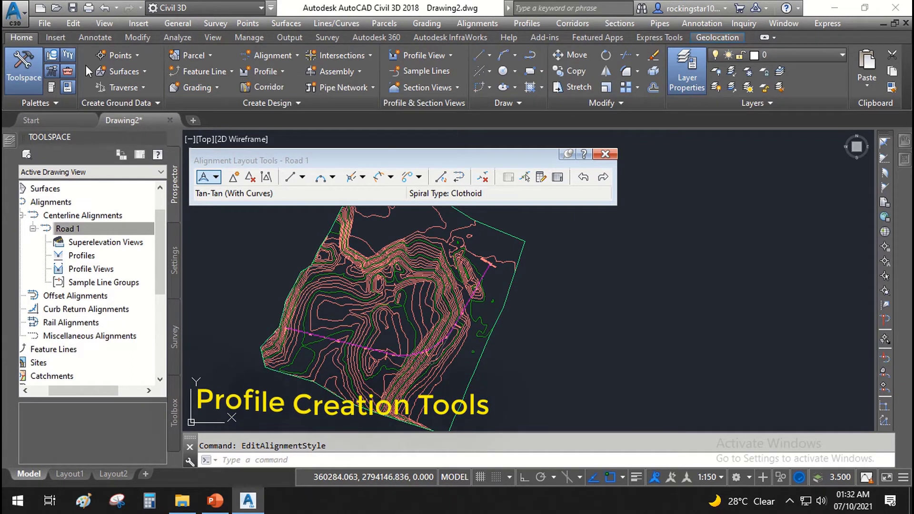
pyautogui.click(264, 74)
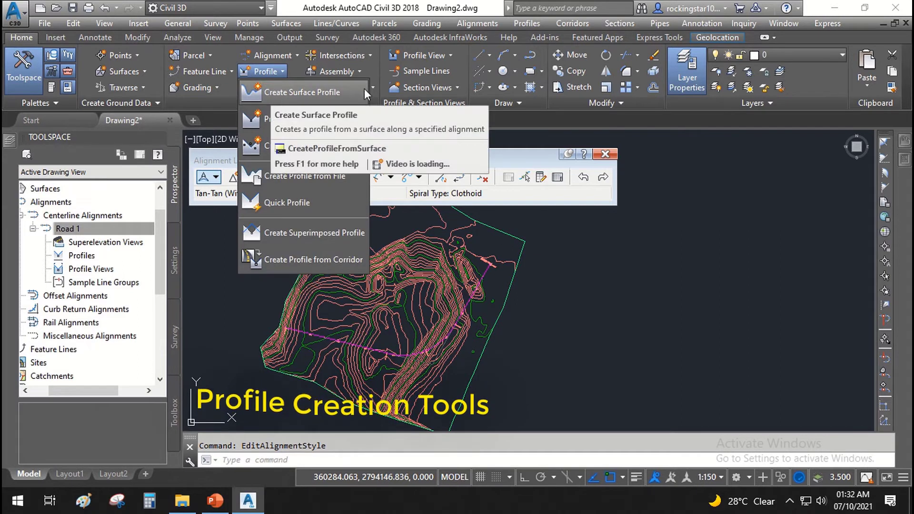
pyautogui.click(524, 21)
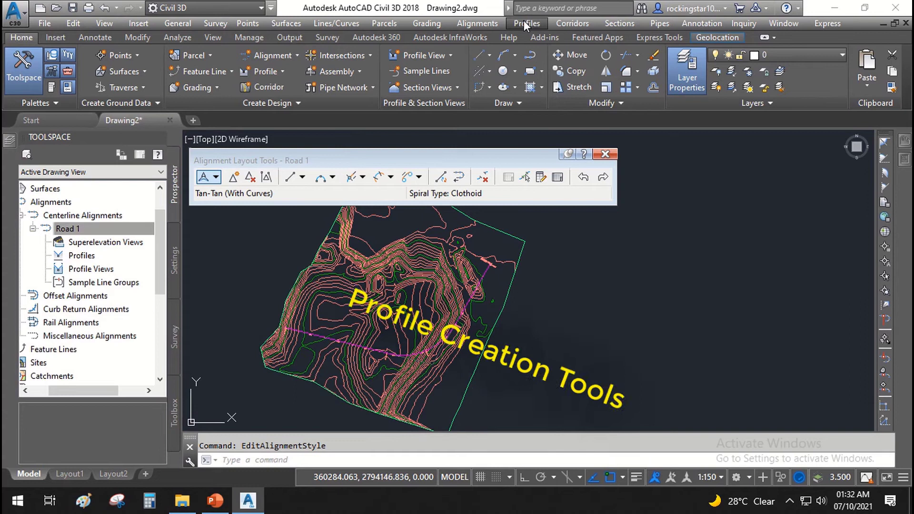
pyautogui.click(524, 21)
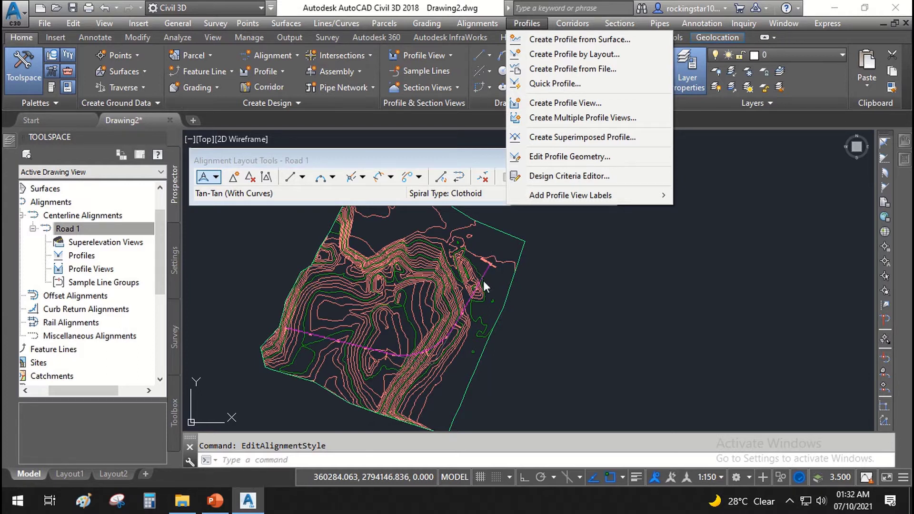
pyautogui.click(572, 40)
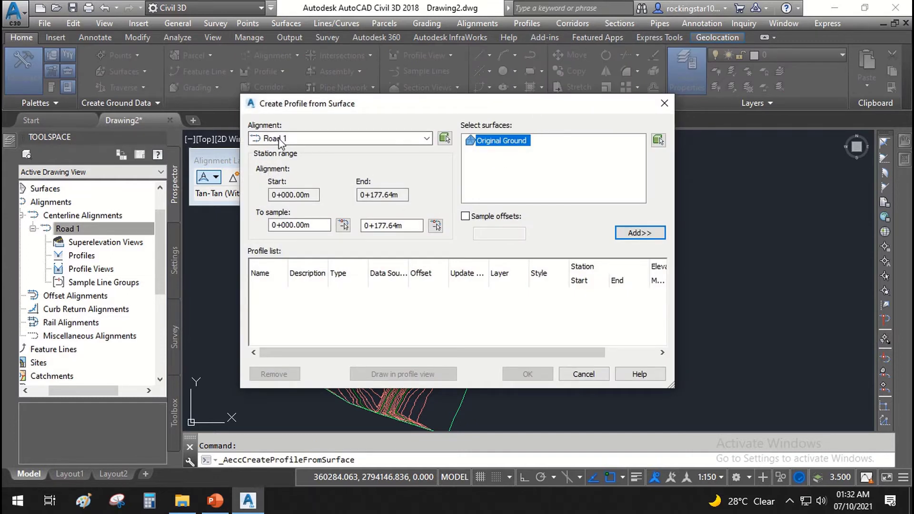
pyautogui.click(280, 139)
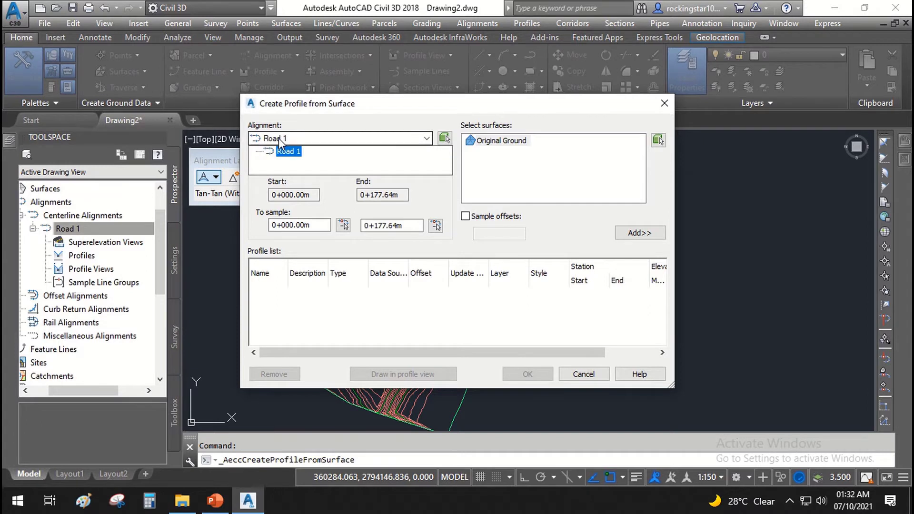
pyautogui.click(281, 143)
pyautogui.click(281, 139)
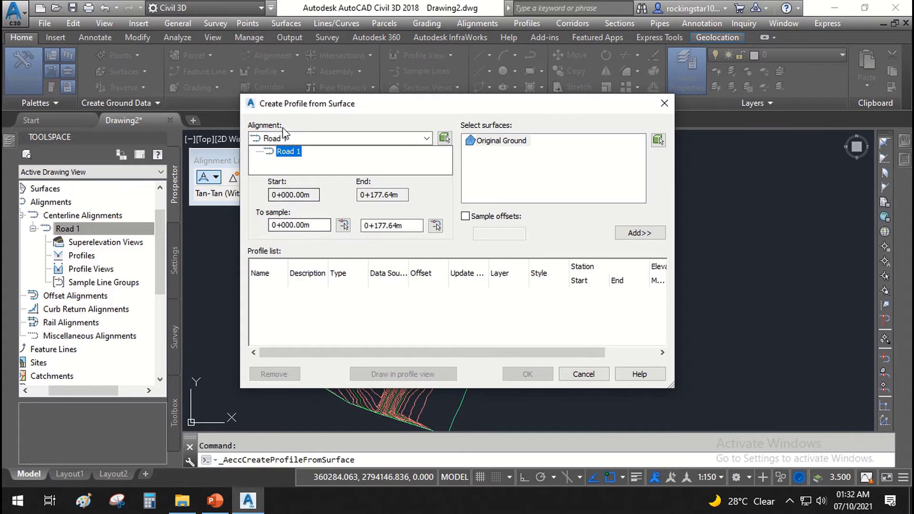
pyautogui.click(289, 151)
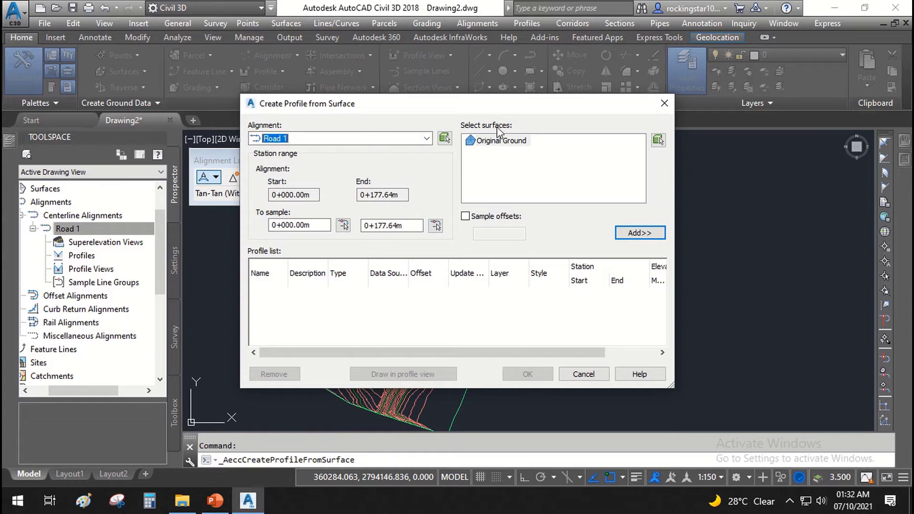
# - Add the Original Ground surface to the profile list and proceed to draw it in a profile view
pyautogui.moveTo(479, 107)
pyautogui.mouseDown()
pyautogui.moveTo(523, 39)
pyautogui.moveTo(513, 33)
pyautogui.mouseUp()
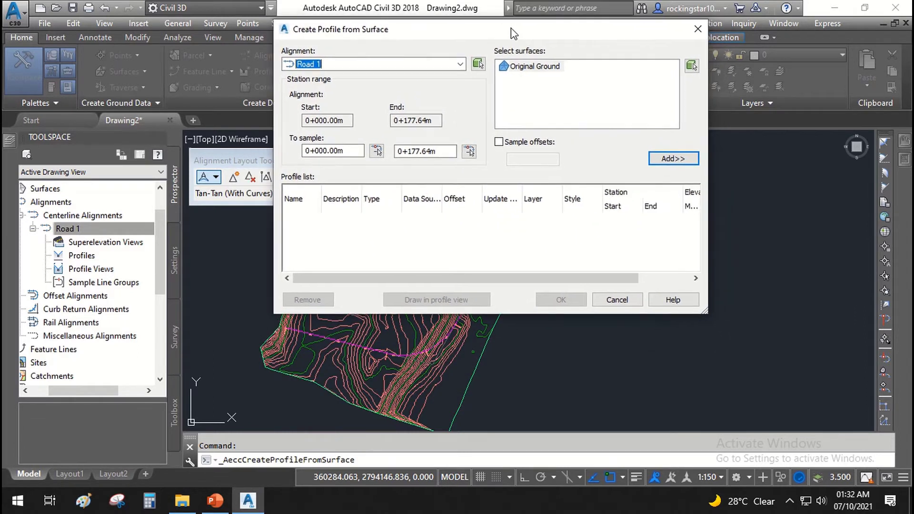
pyautogui.click(530, 69)
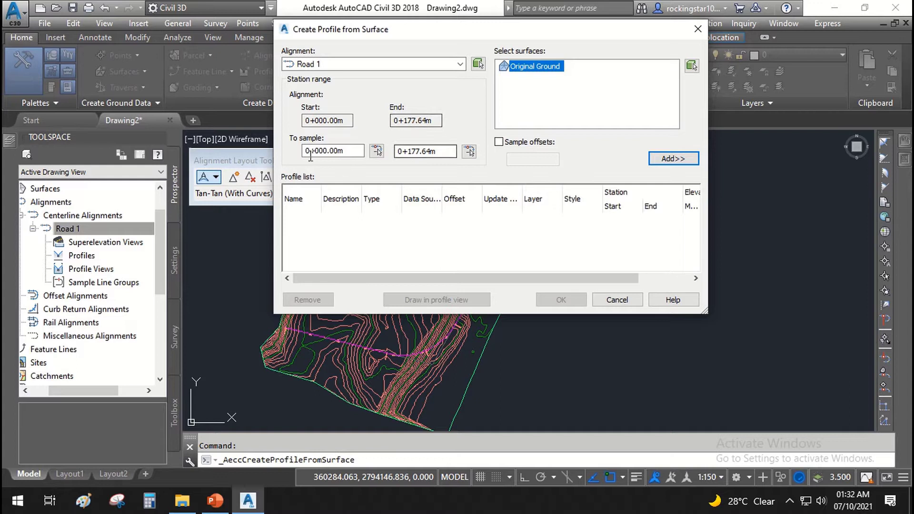
pyautogui.click(673, 159)
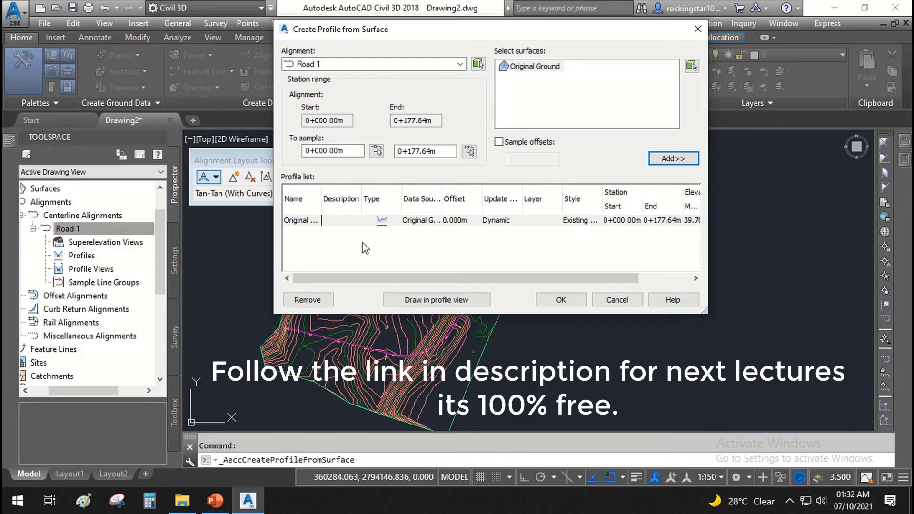
pyautogui.click(433, 300)
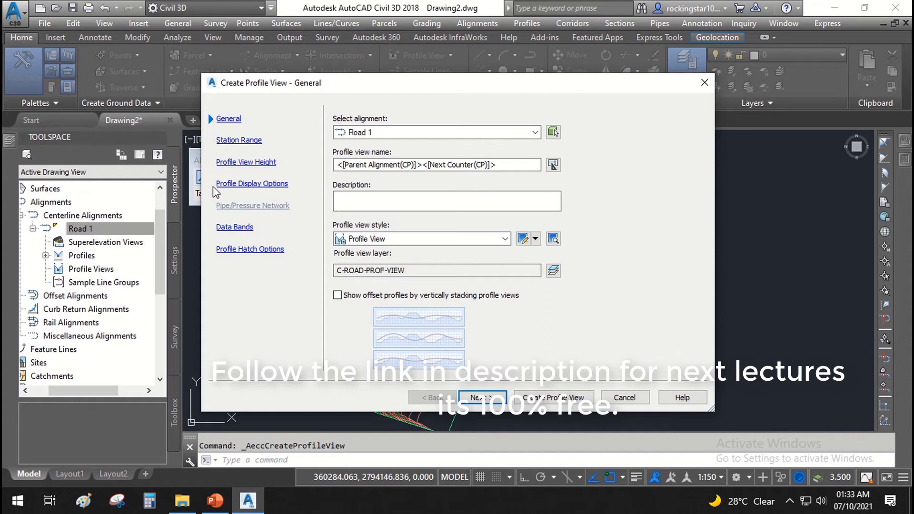
# - Keep Road 1 as the alignment, the Profile View style and the automatic station range for the profile view
pyautogui.click(366, 133)
pyautogui.click(366, 135)
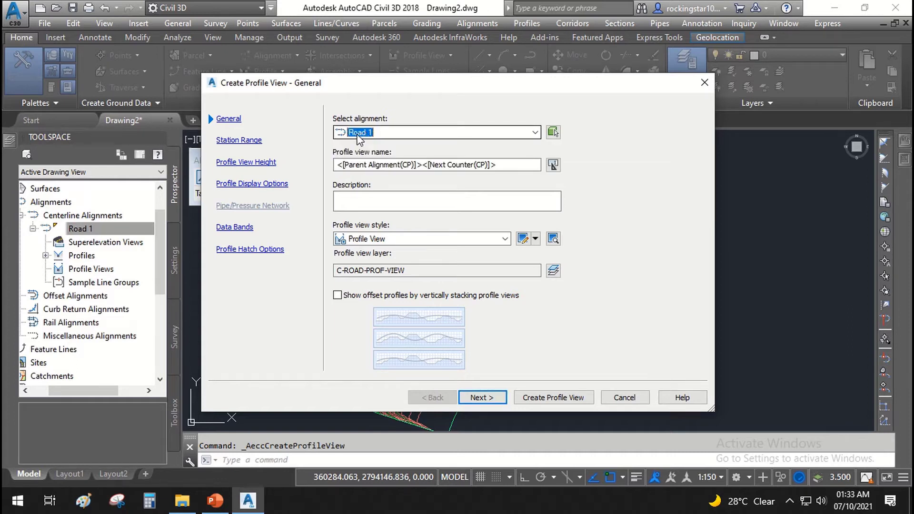
pyautogui.click(365, 238)
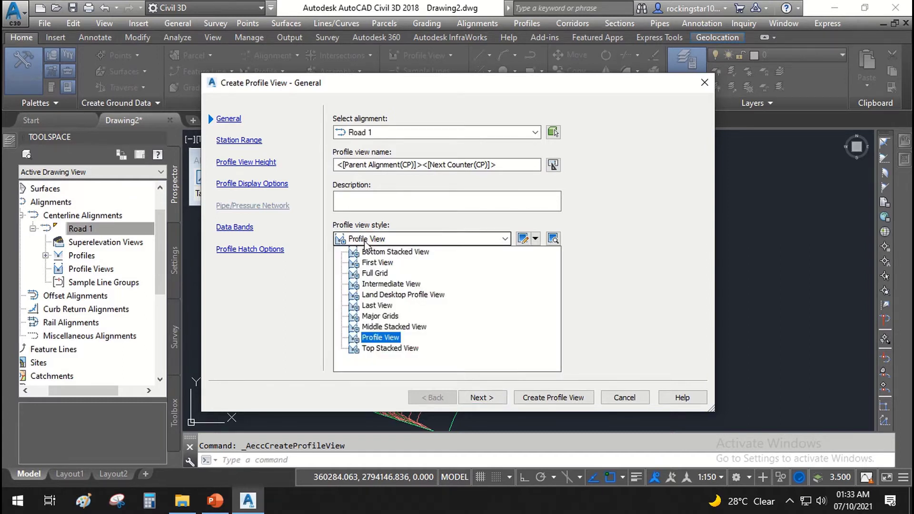
pyautogui.click(365, 242)
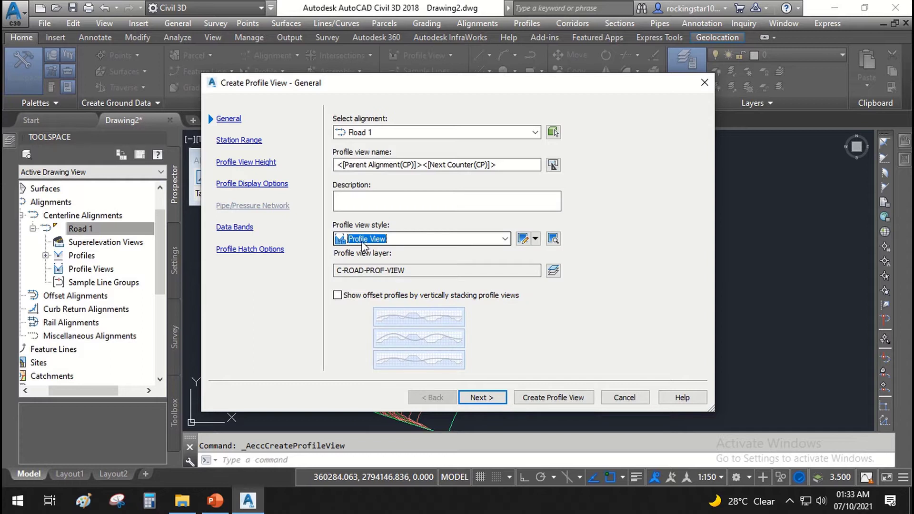
pyautogui.click(492, 399)
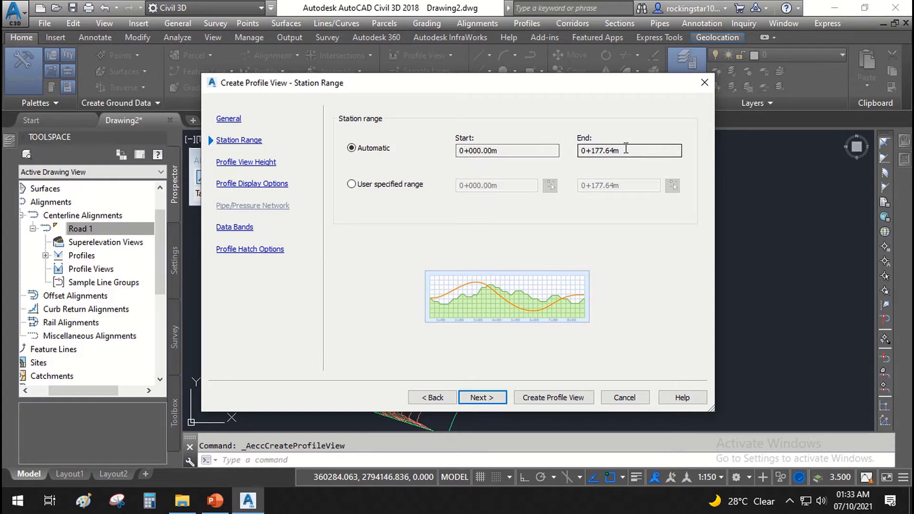
pyautogui.click(479, 400)
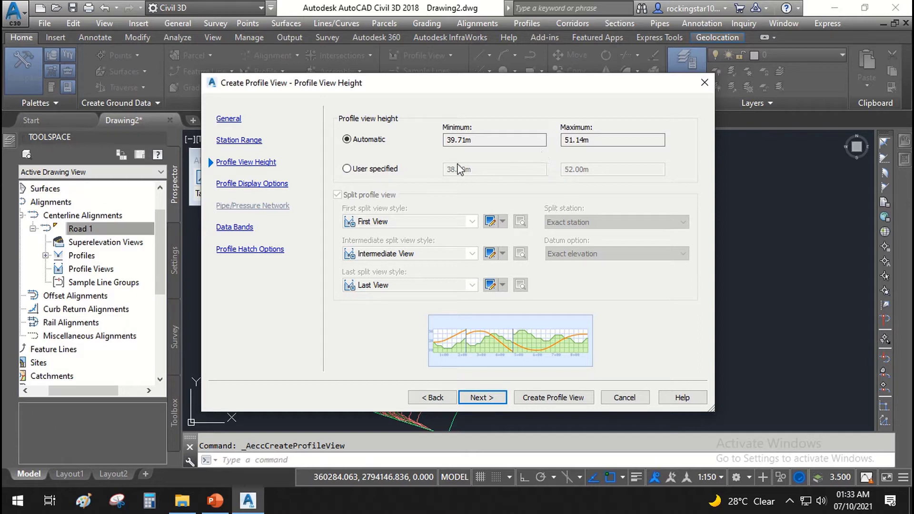
# - Set a user-specified profile view height from 37 m to 53 m and turn off splitting of the profile view
pyautogui.click(347, 169)
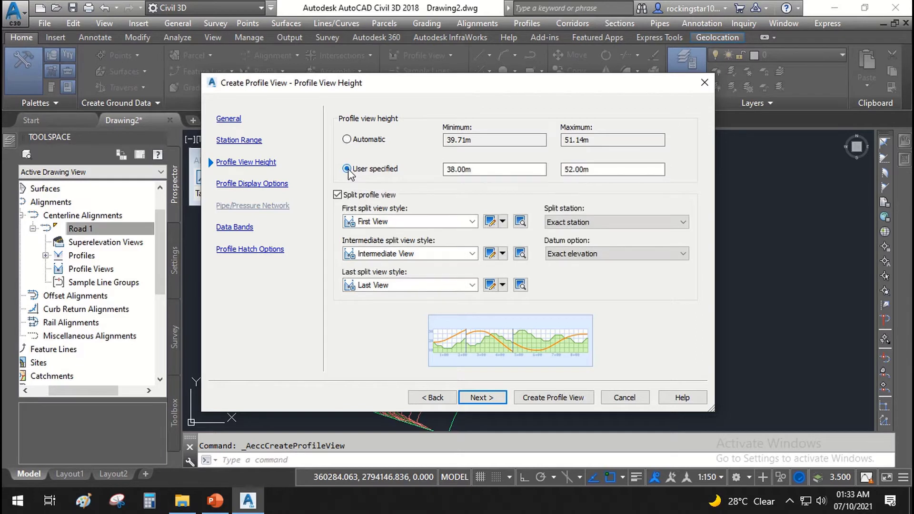
pyautogui.click(468, 170)
pyautogui.moveTo(468, 169); pyautogui.dragTo(438, 169)
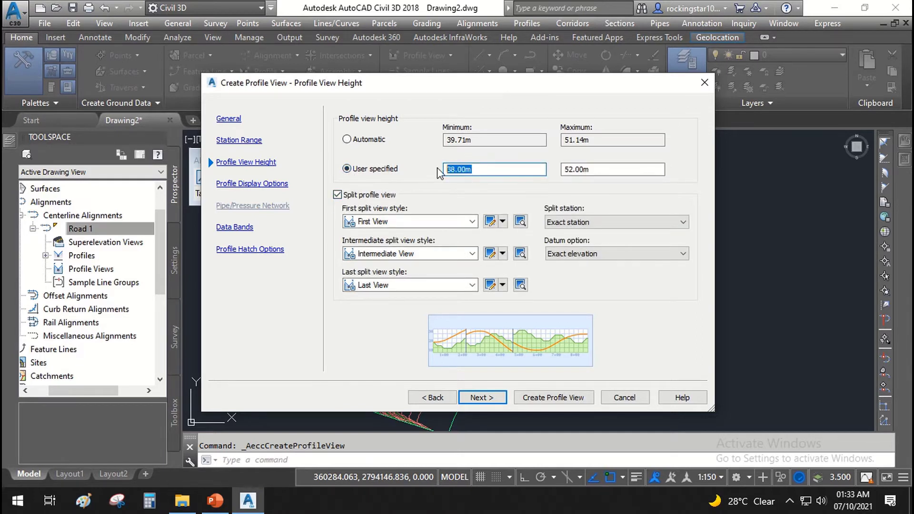
pyautogui.write('37')
pyautogui.press('Tab')
pyautogui.moveTo(636, 169); pyautogui.dragTo(557, 175)
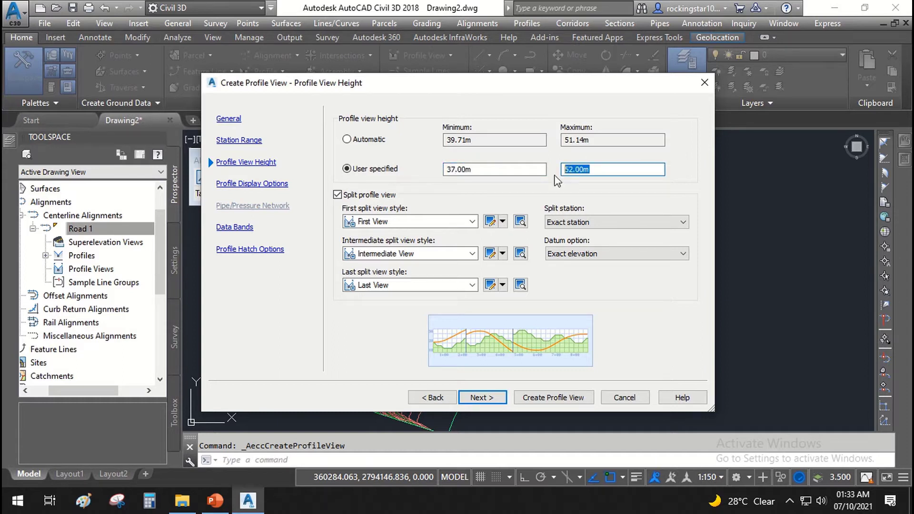
pyautogui.write('53')
pyautogui.click(348, 197)
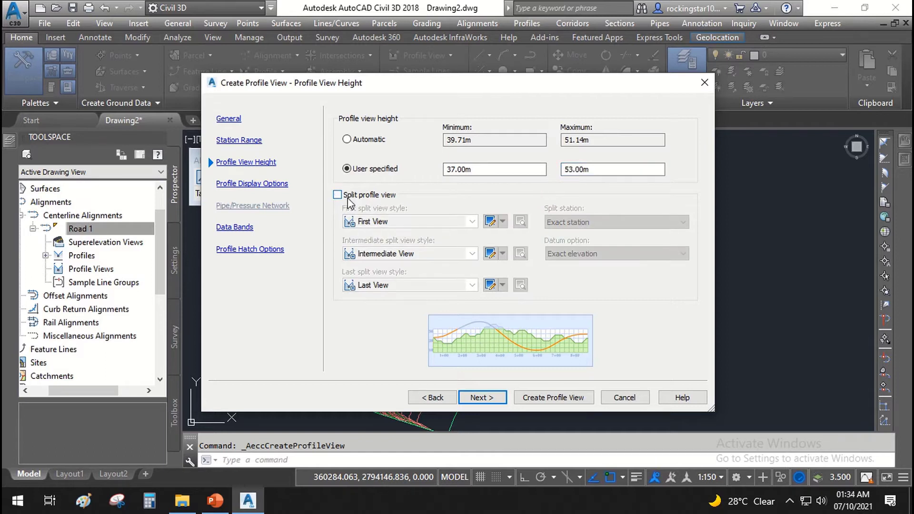
pyautogui.click(481, 398)
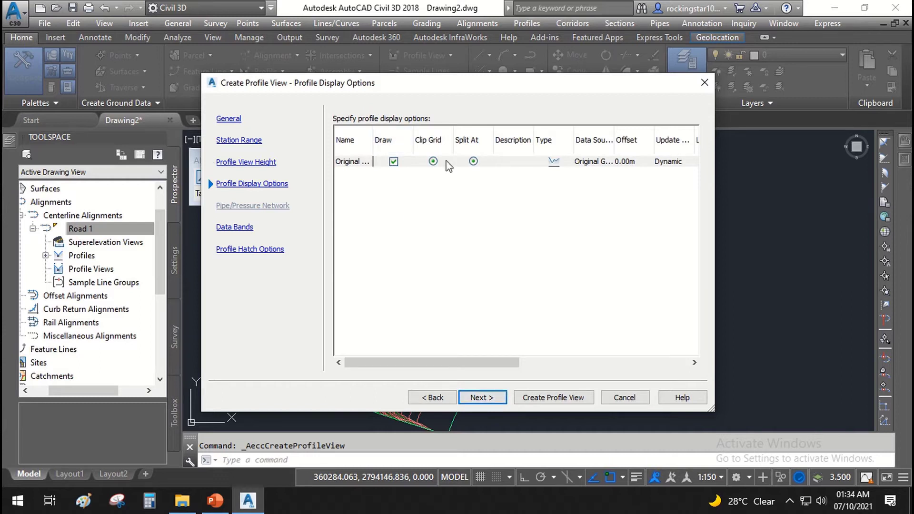
# - Accept the default profile display options and use the EG-FG Elevations and Stations band set for the data bands
pyautogui.click(479, 400)
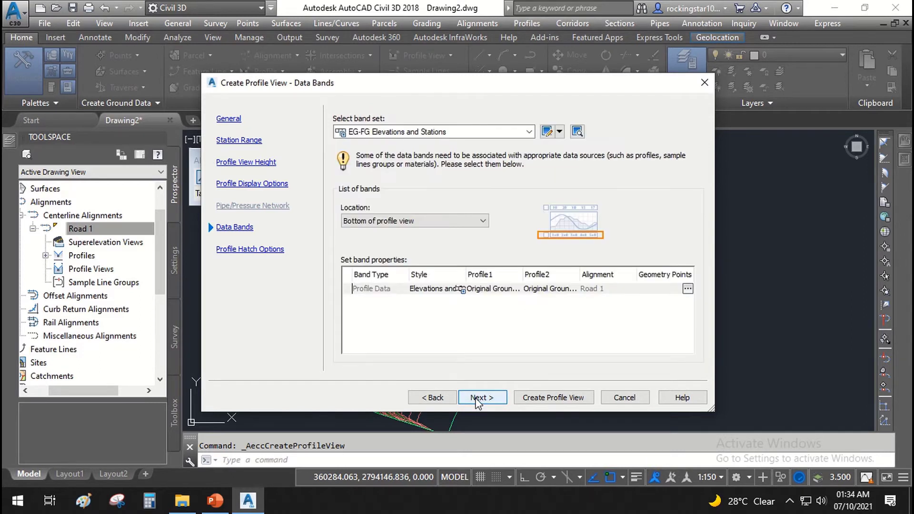
pyautogui.click(395, 134)
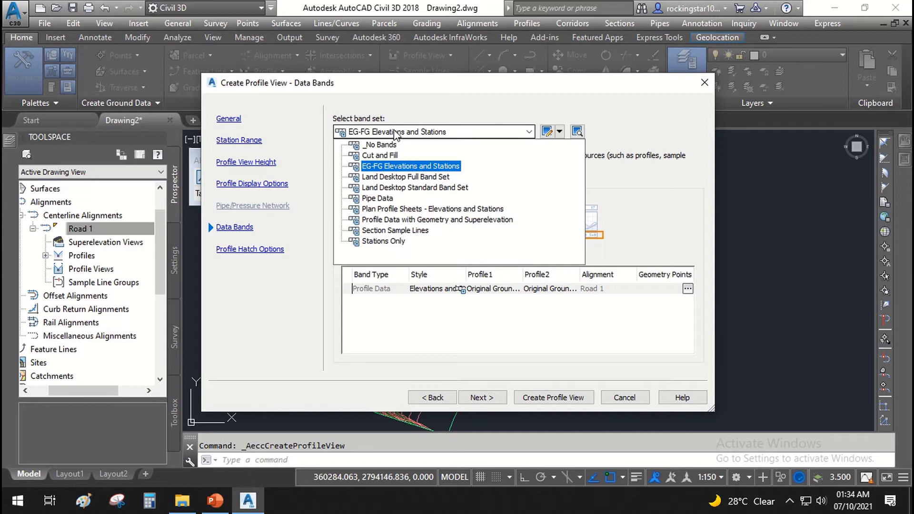
pyautogui.click(395, 134)
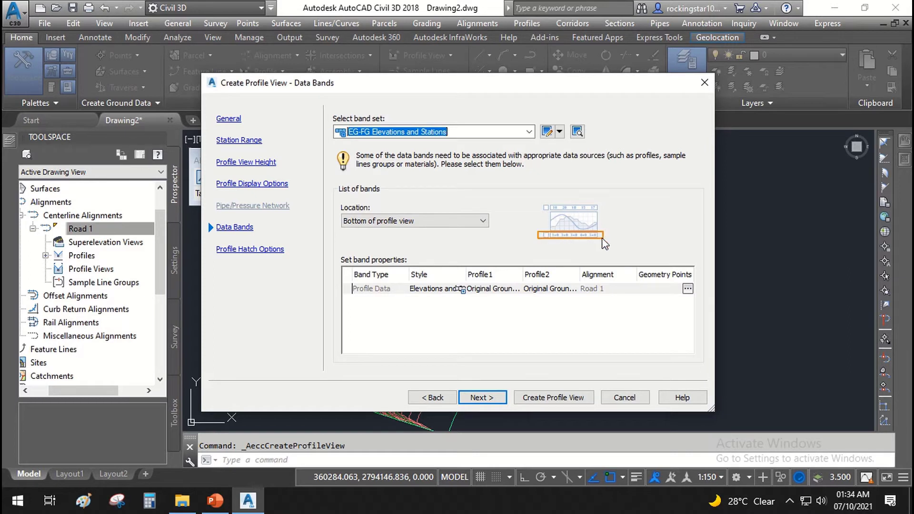
pyautogui.click(425, 133)
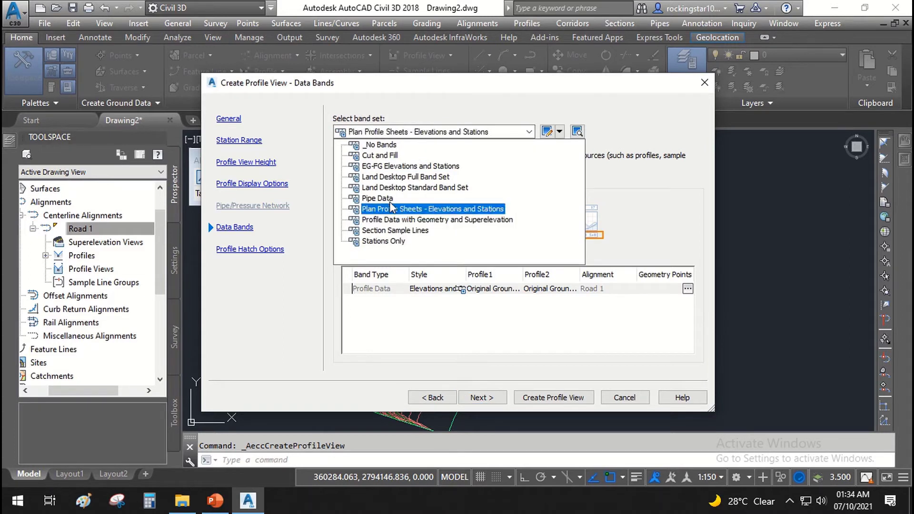
pyautogui.click(411, 167)
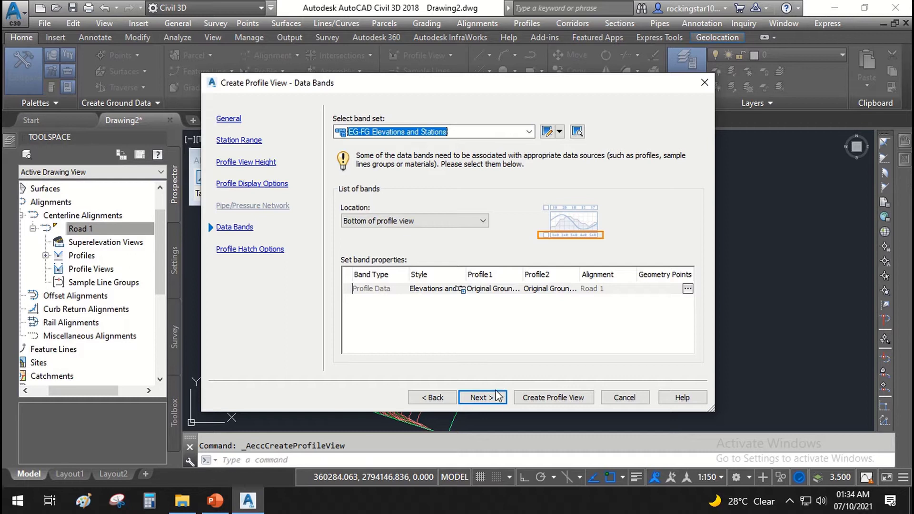
pyautogui.click(494, 405)
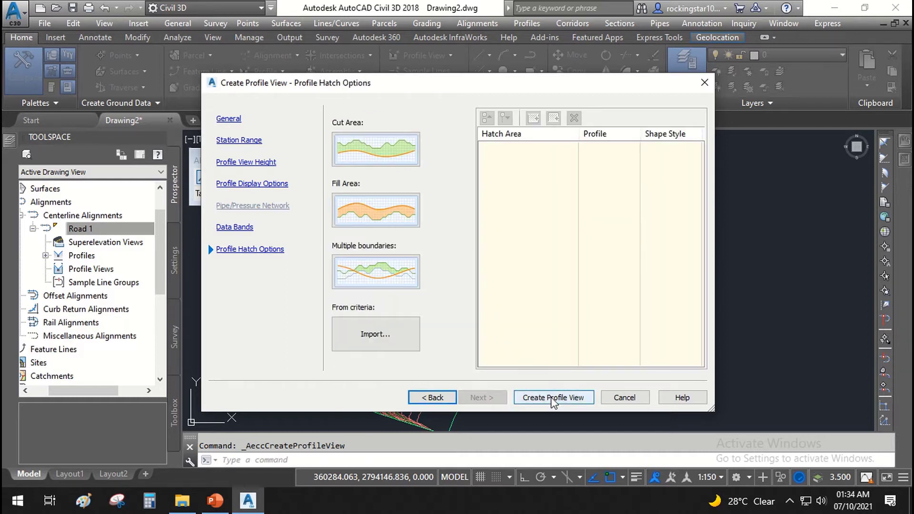
# - Create the profile view without hatching and place its origin in the empty area east of the surface contours
pyautogui.click(552, 399)
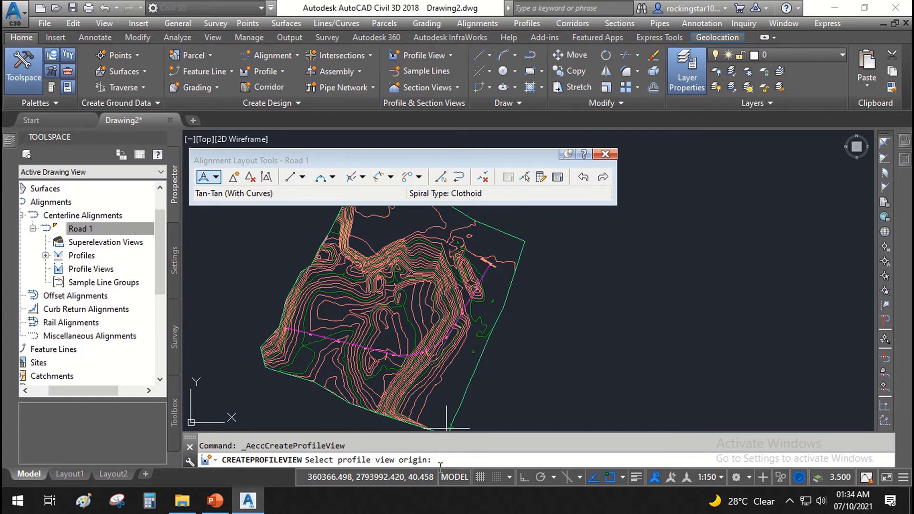
pyautogui.click(689, 197)
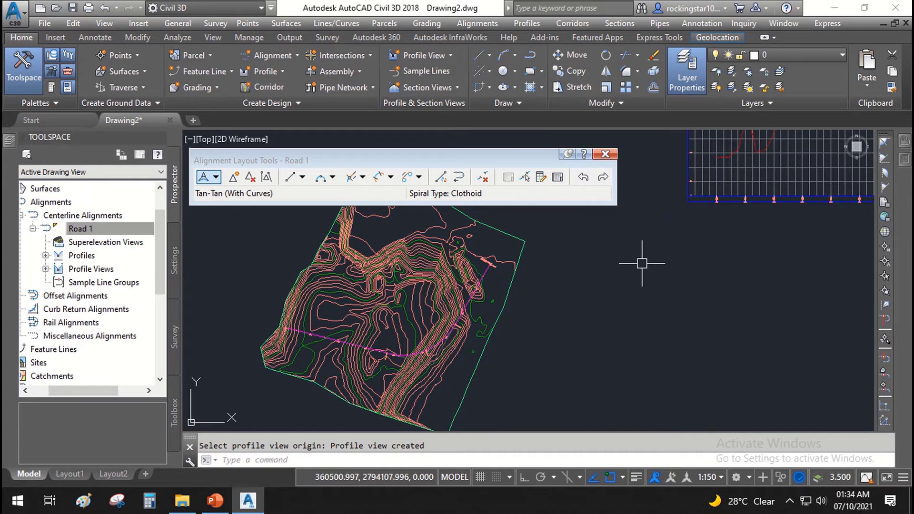
pyautogui.scroll(-2, 644, 243)
pyautogui.moveTo(644, 243)
pyautogui.mouseDown(button='middle')
pyautogui.moveTo(762, 237)
pyautogui.moveTo(644, 333)
pyautogui.moveTo(563, 381)
pyautogui.mouseUp(button='middle')
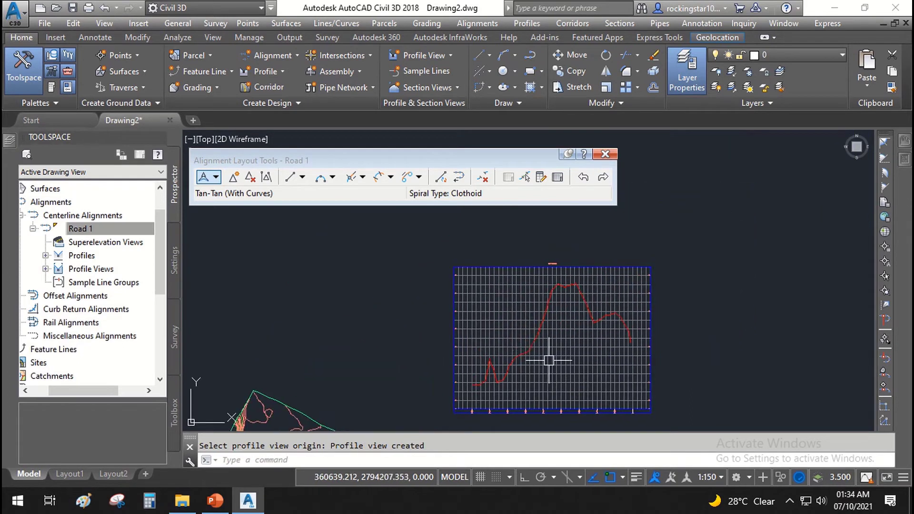
pyautogui.moveTo(527, 351)
pyautogui.mouseDown(button='middle')
pyautogui.moveTo(547, 308)
pyautogui.moveTo(552, 256)
pyautogui.mouseUp(button='middle')
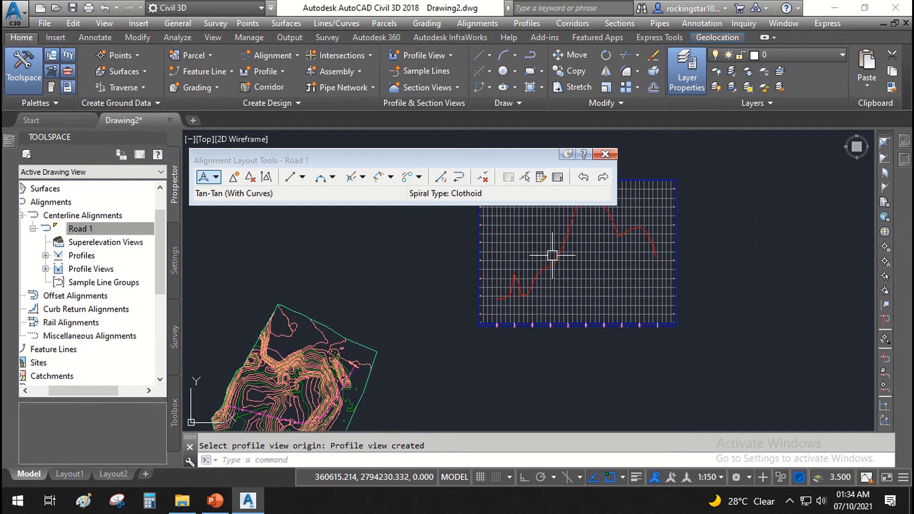
pyautogui.moveTo(517, 320); pyautogui.dragTo(595, 295, button='middle')
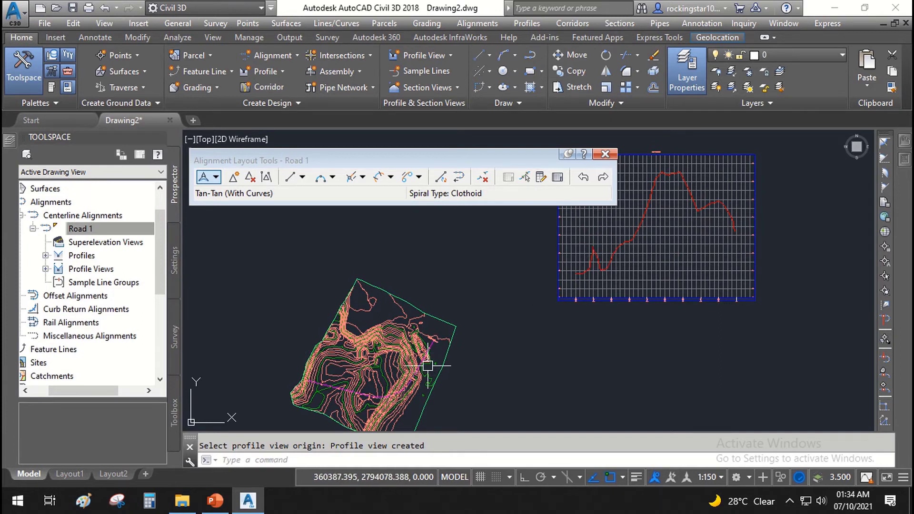
pyautogui.scroll(5, 427, 365)
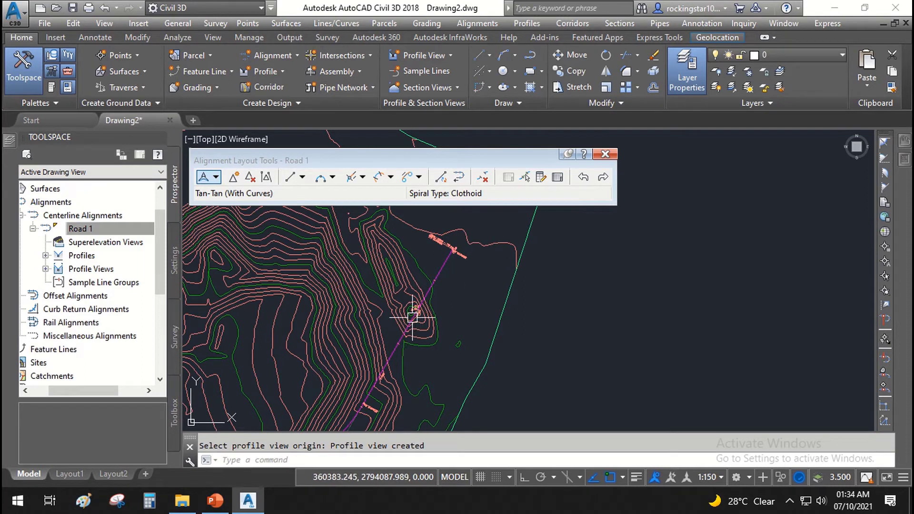
pyautogui.scroll(-5, 410, 328)
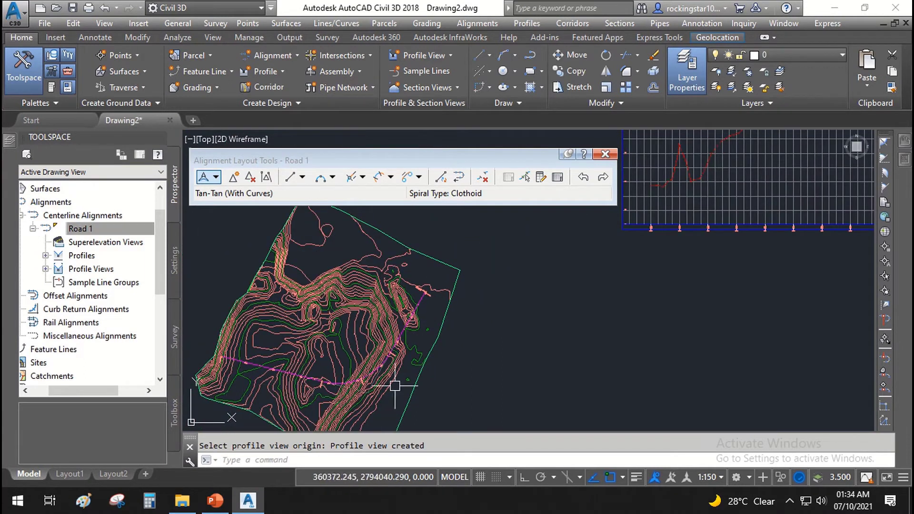
# - Inspect the Original Ground surface as a shaded 3D model in the Object Viewer, orbiting around it before closing the viewer
pyautogui.scroll(-2, 281, 376)
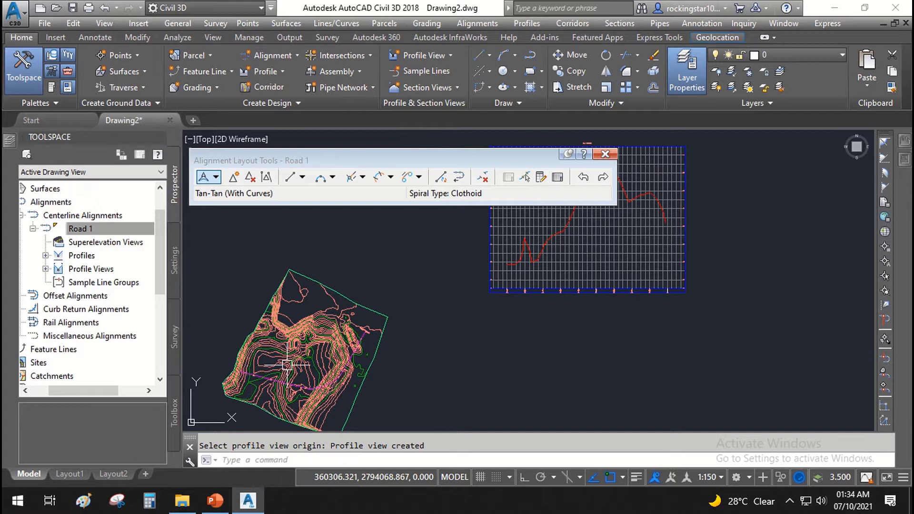
pyautogui.click(324, 346)
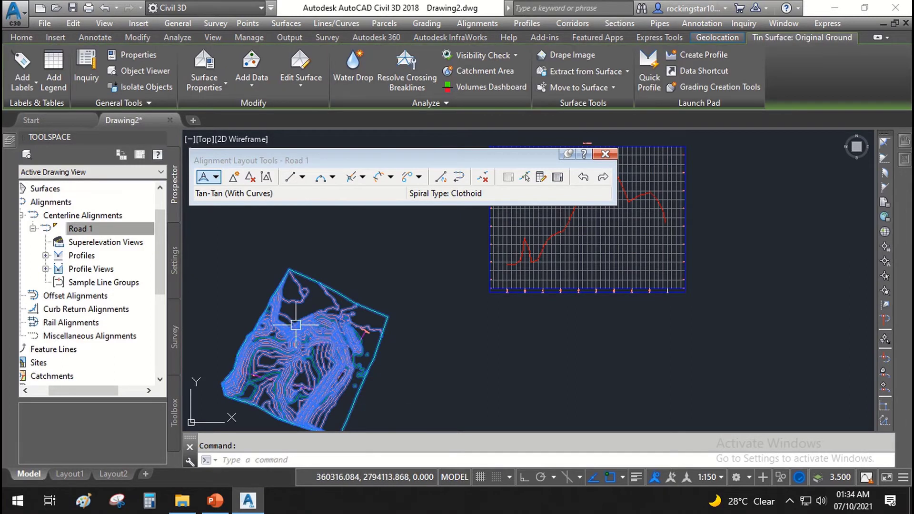
pyautogui.rightClick(331, 349)
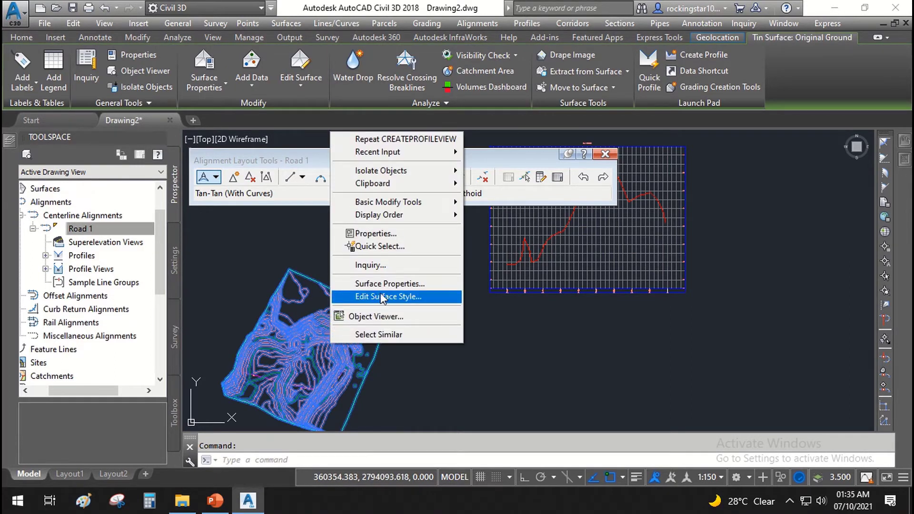
pyautogui.click(389, 316)
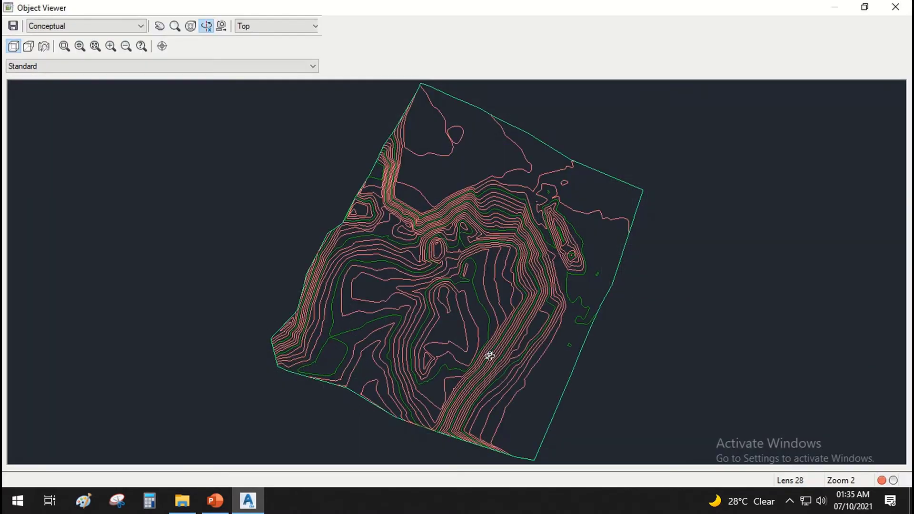
pyautogui.moveTo(490, 355); pyautogui.dragTo(453, 306)
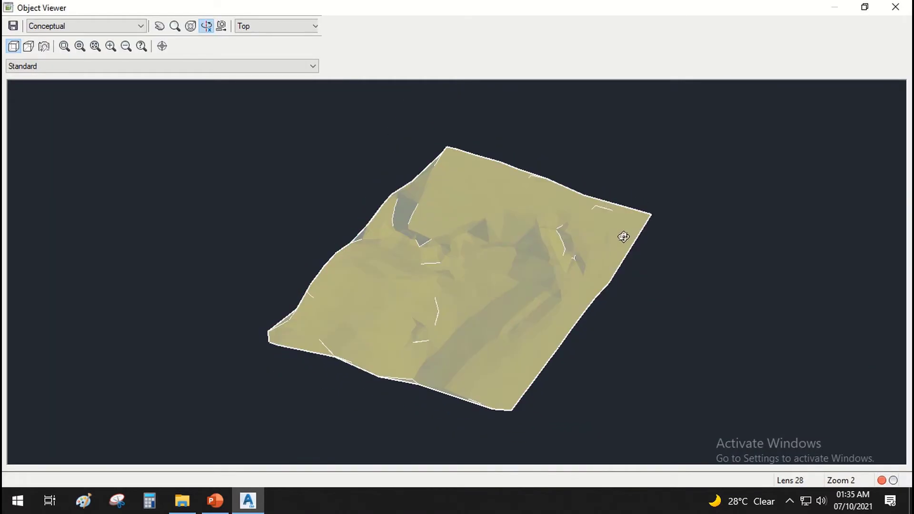
pyautogui.moveTo(434, 265); pyautogui.dragTo(442, 292)
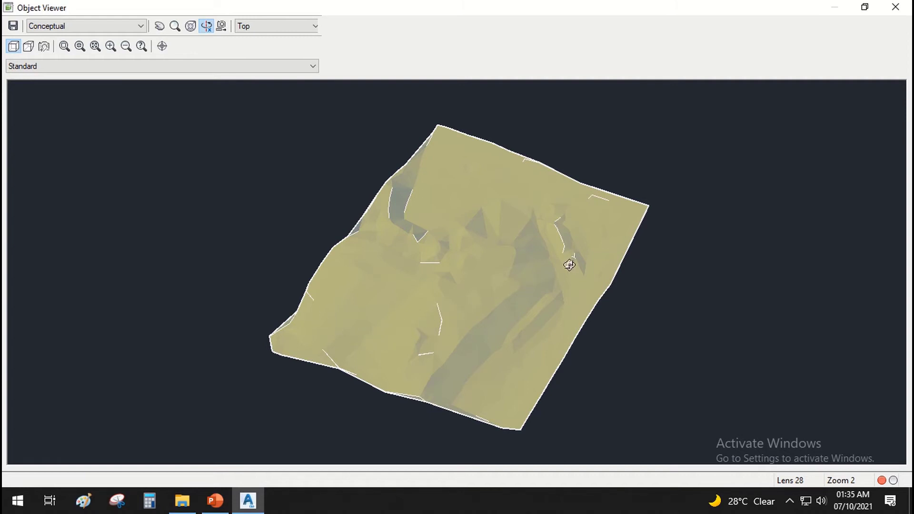
pyautogui.click(906, 6)
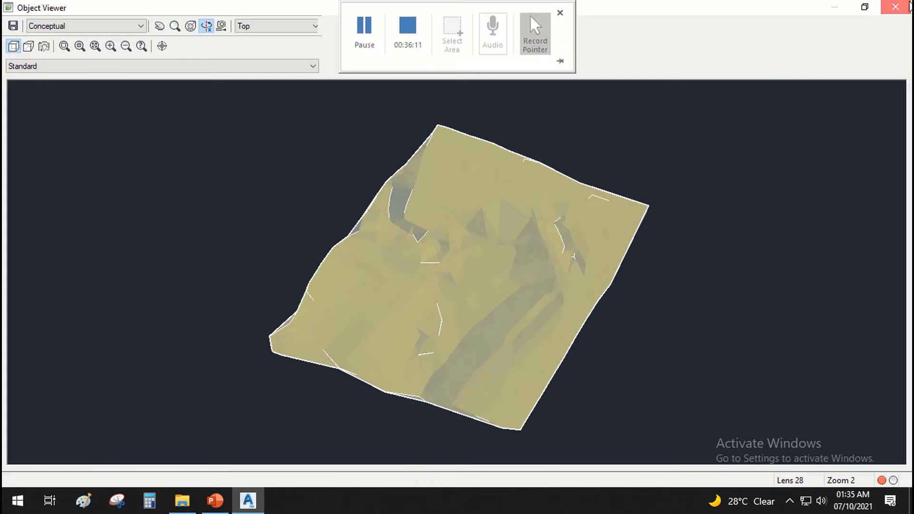
# - Close the alignment layout tools for Road 1
pyautogui.moveTo(625, 269)
pyautogui.mouseDown(button='middle')
pyautogui.moveTo(616, 306)
pyautogui.moveTo(535, 336)
pyautogui.mouseUp(button='middle')
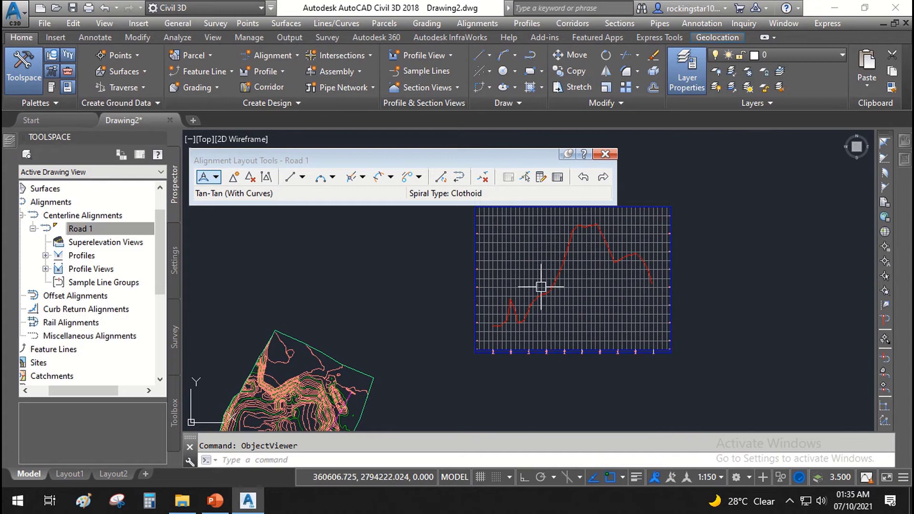
pyautogui.click(606, 154)
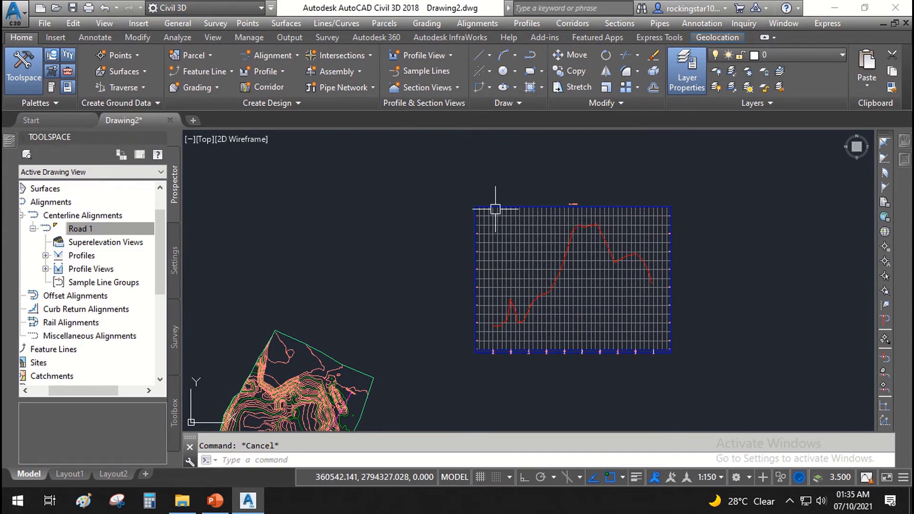
pyautogui.moveTo(389, 364)
pyautogui.mouseDown(button='middle')
pyautogui.moveTo(397, 312)
pyautogui.moveTo(374, 339)
pyautogui.mouseUp(button='middle')
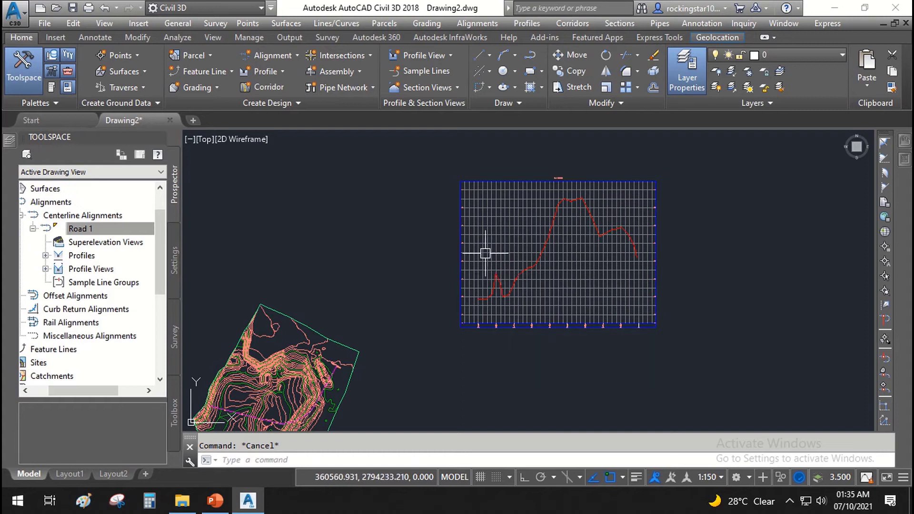
# - Create a layout profile named Rd 1 FRL in the Road 1 profile view with the Design Profile style and Complete Label Set
pyautogui.click(530, 24)
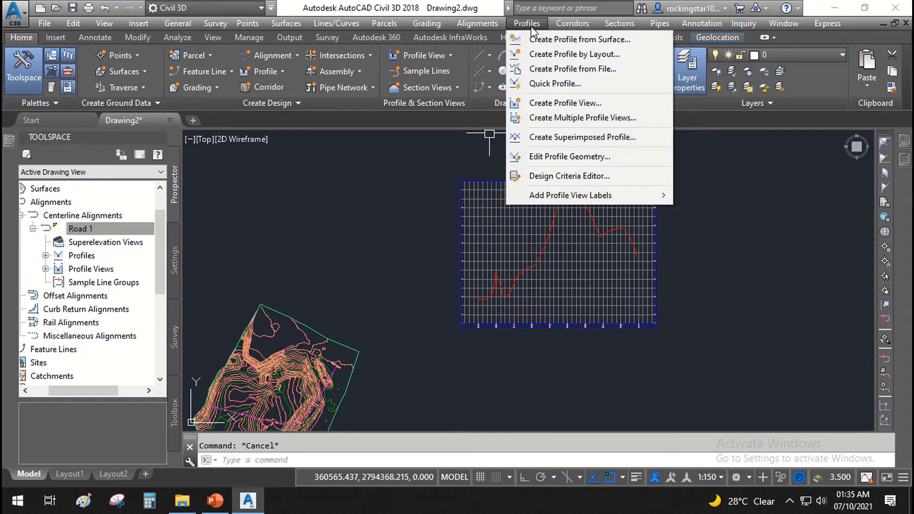
pyautogui.click(546, 58)
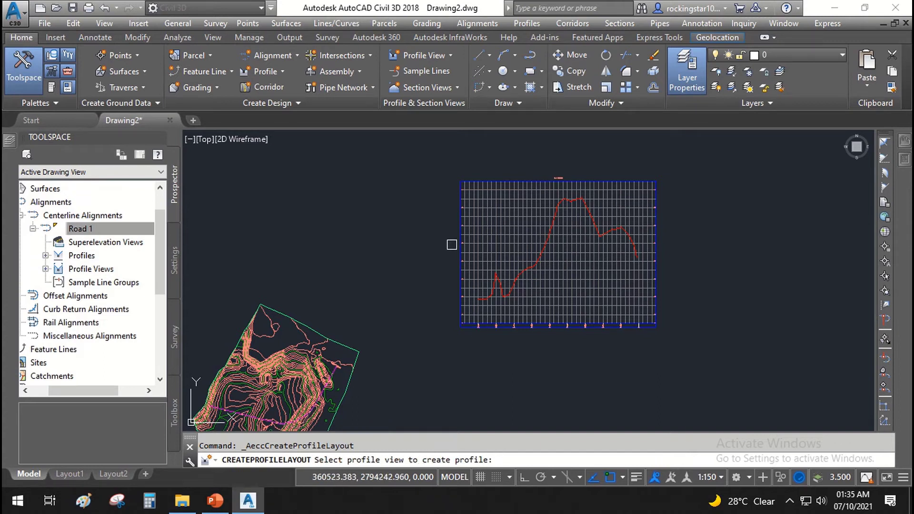
pyautogui.click(494, 204)
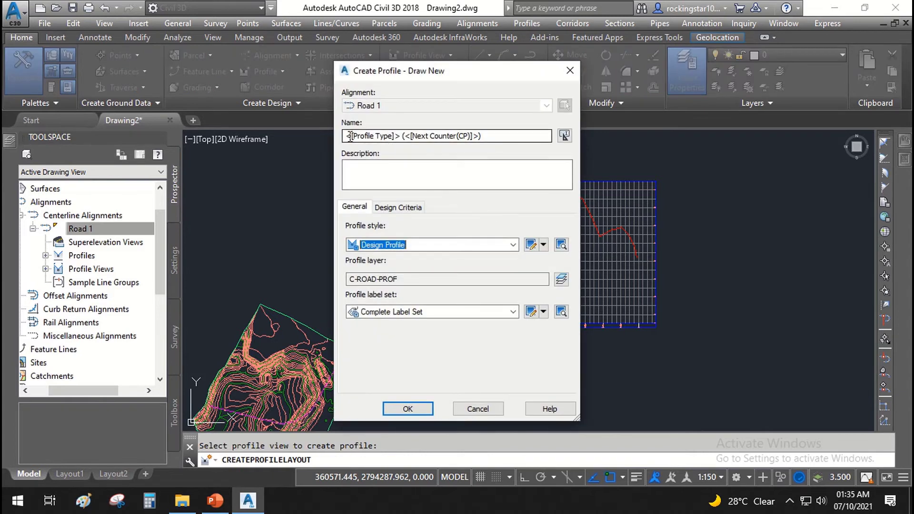
pyautogui.moveTo(500, 137); pyautogui.dragTo(292, 137)
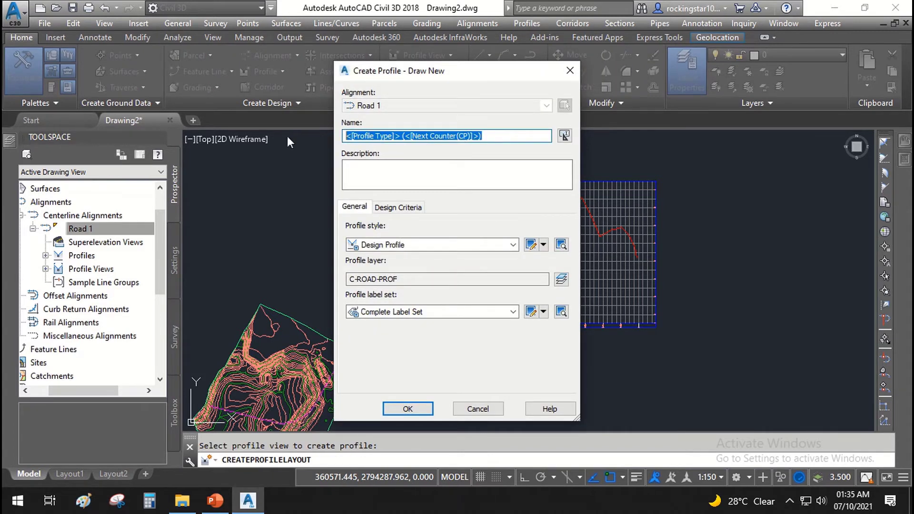
pyautogui.write('Rd 1 FRL')
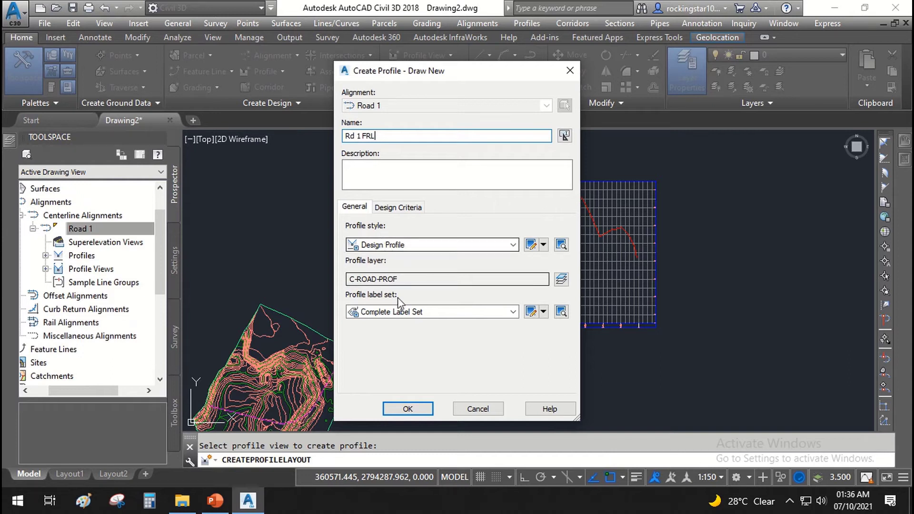
pyautogui.click(374, 317)
pyautogui.click(380, 343)
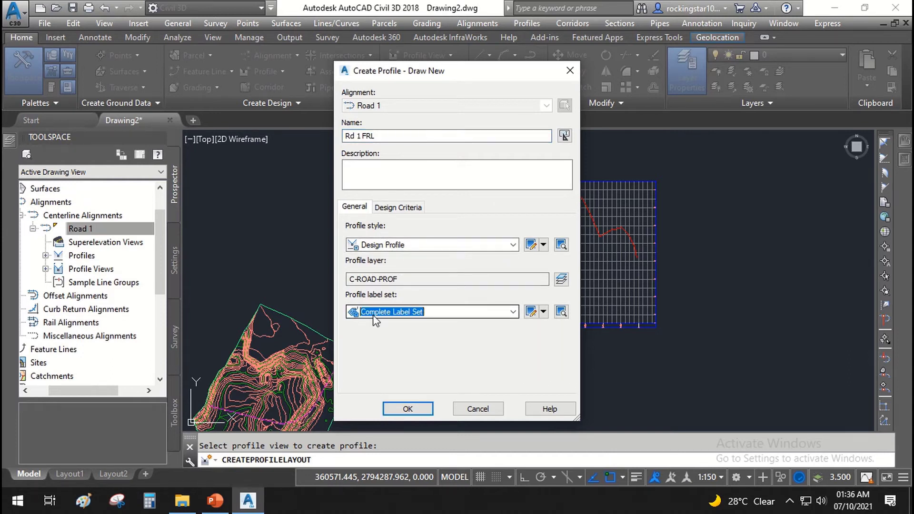
pyautogui.click(407, 410)
# - Using Draw Tangents With Curves, draw the first Rd 1 FRL tangent from the ground line's start to the shoulder before the steep rise
pyautogui.moveTo(534, 265); pyautogui.dragTo(452, 346, button='middle')
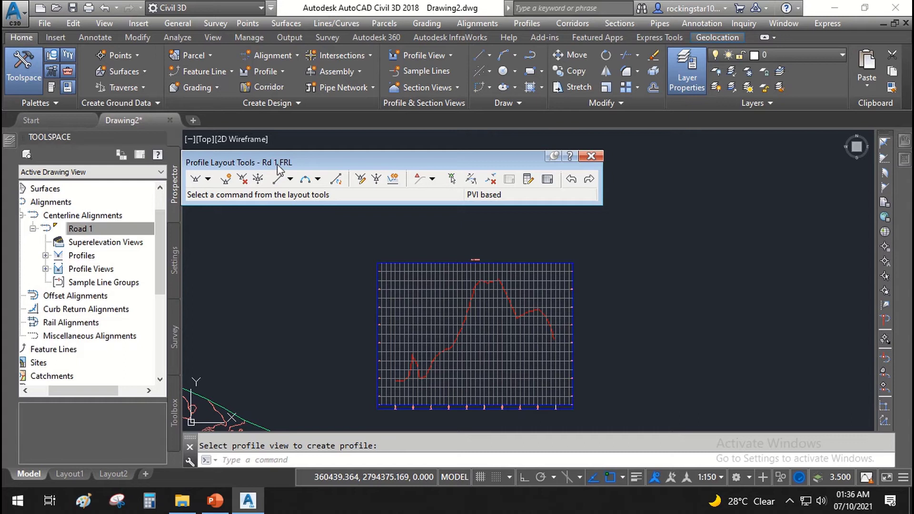
pyautogui.moveTo(299, 167); pyautogui.dragTo(305, 165)
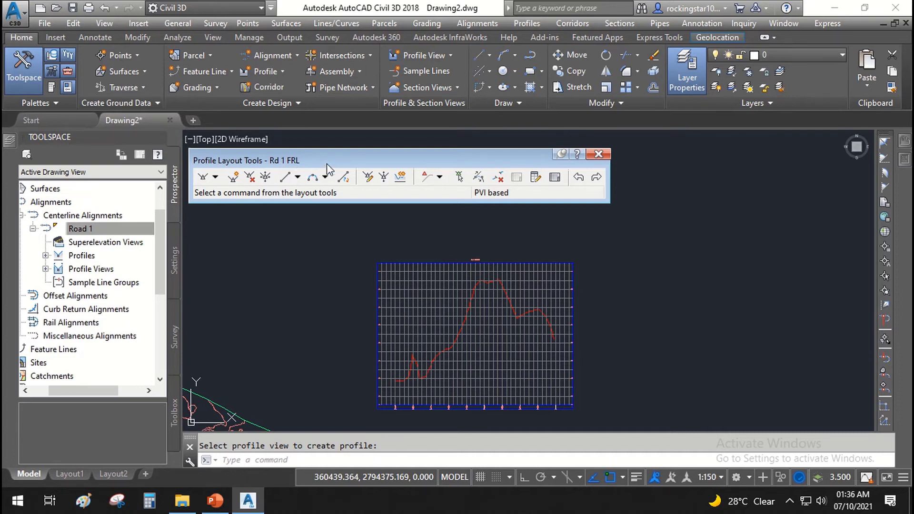
pyautogui.click(215, 178)
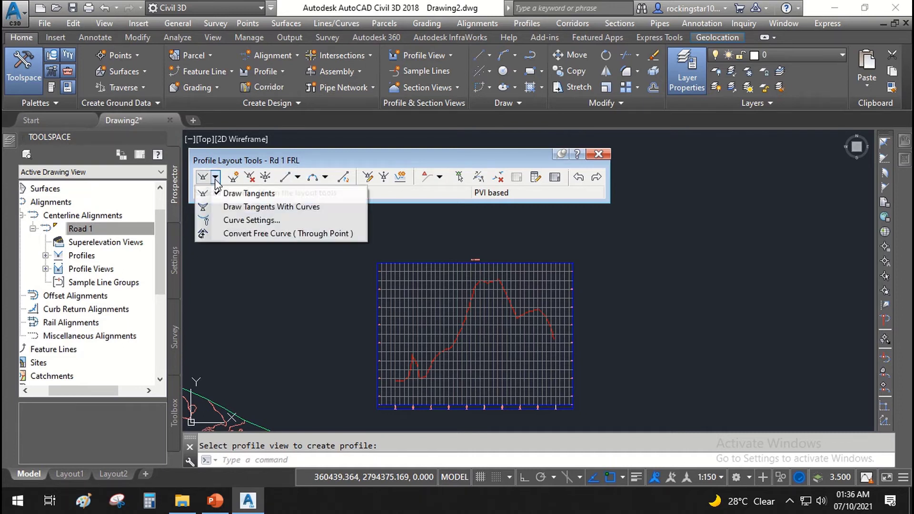
pyautogui.click(236, 208)
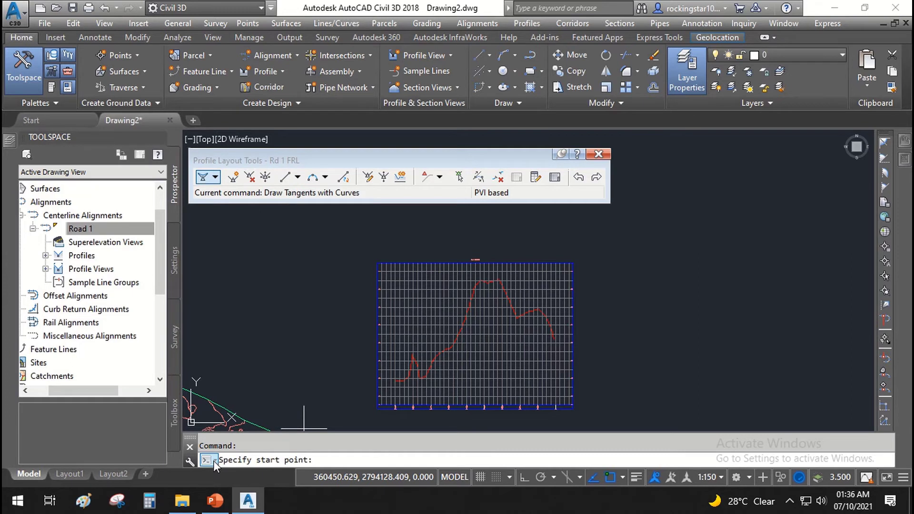
pyautogui.scroll(6, 399, 404)
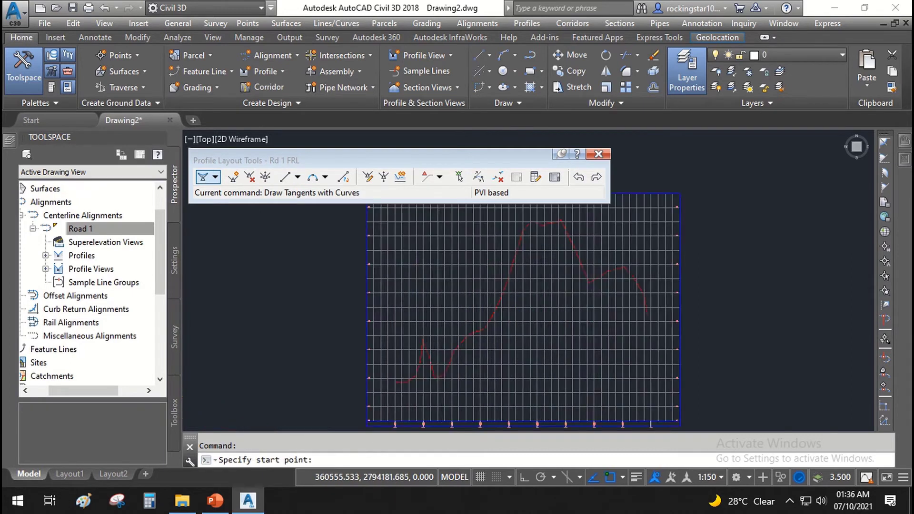
pyautogui.click(391, 393)
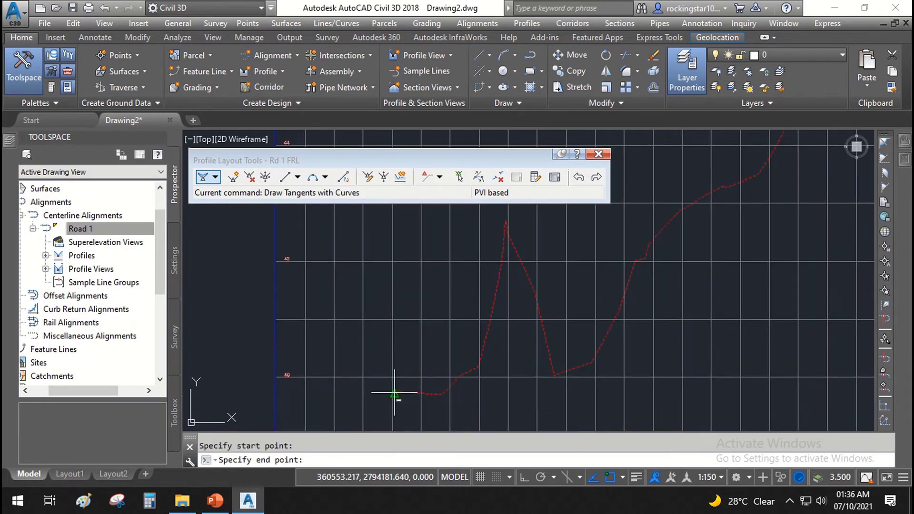
pyautogui.scroll(-4, 400, 391)
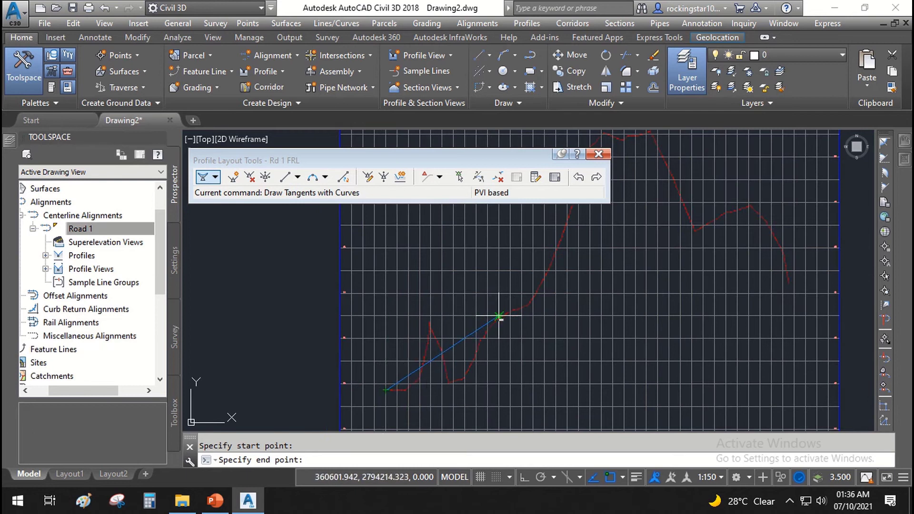
pyautogui.scroll(2, 504, 316)
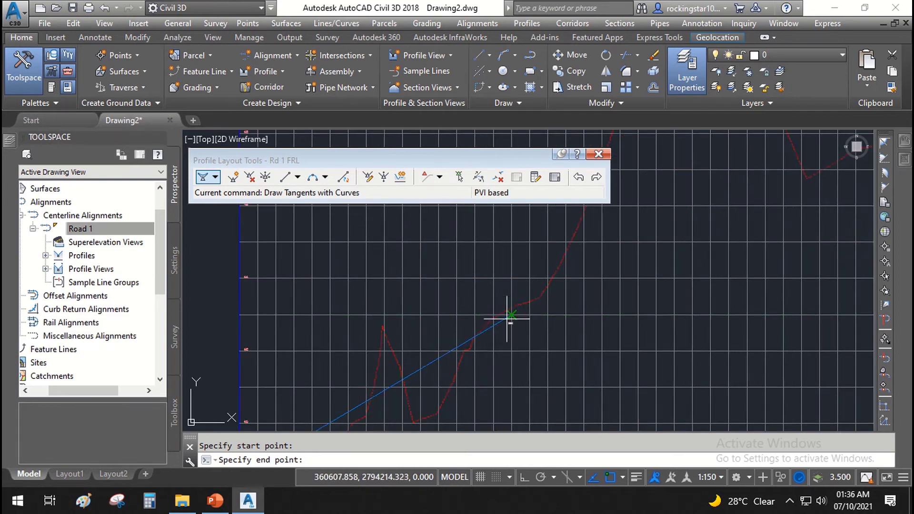
pyautogui.click(479, 332)
# - Continue the design profile over the ground line's crest and through its second hump, finishing at the ground line's far end
pyautogui.scroll(-3, 545, 277)
pyautogui.scroll(3, 524, 302)
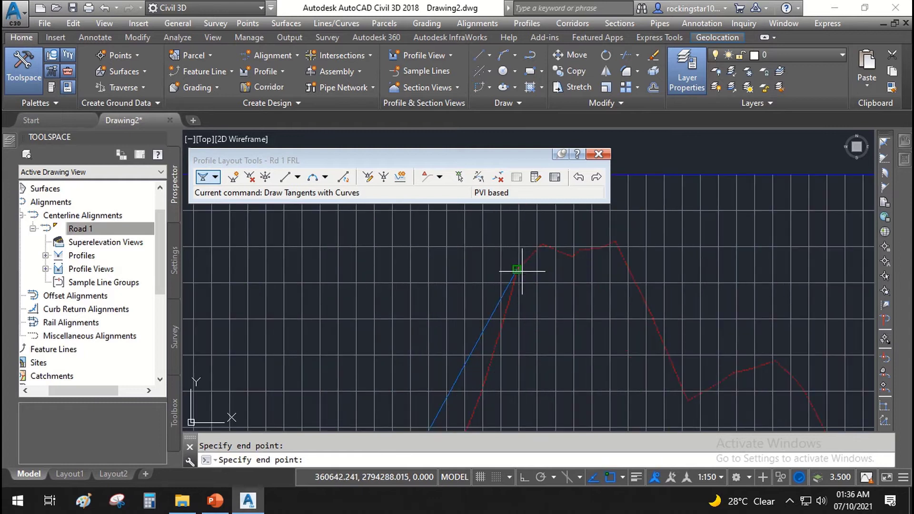
pyautogui.click(562, 253)
pyautogui.moveTo(734, 367)
pyautogui.mouseDown(button='middle')
pyautogui.moveTo(649, 337)
pyautogui.moveTo(484, 322)
pyautogui.mouseUp(button='middle')
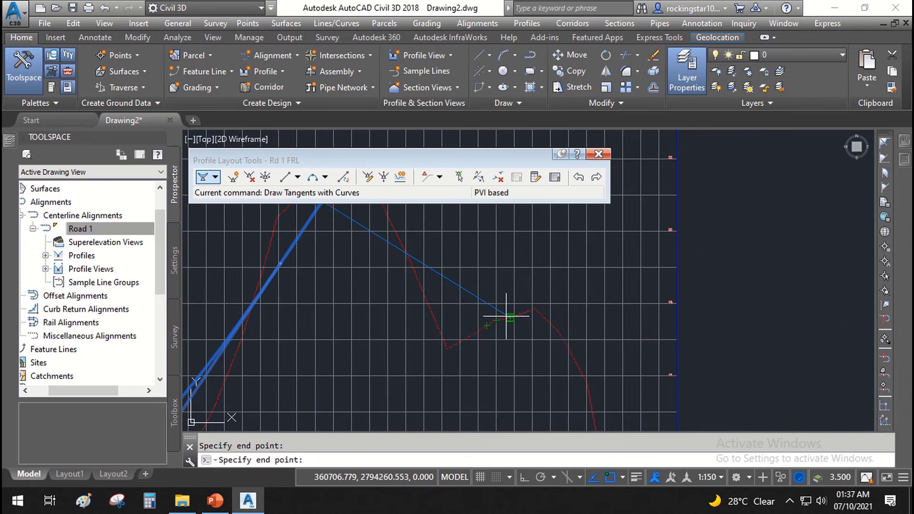
pyautogui.click(506, 313)
pyautogui.scroll(-3, 511, 333)
pyautogui.scroll(3, 540, 364)
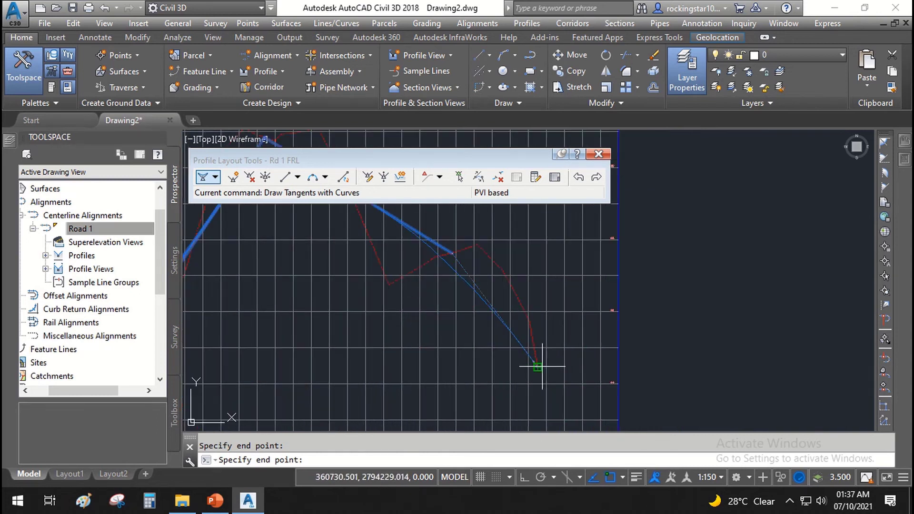
pyautogui.click(536, 367)
pyautogui.press('Return')
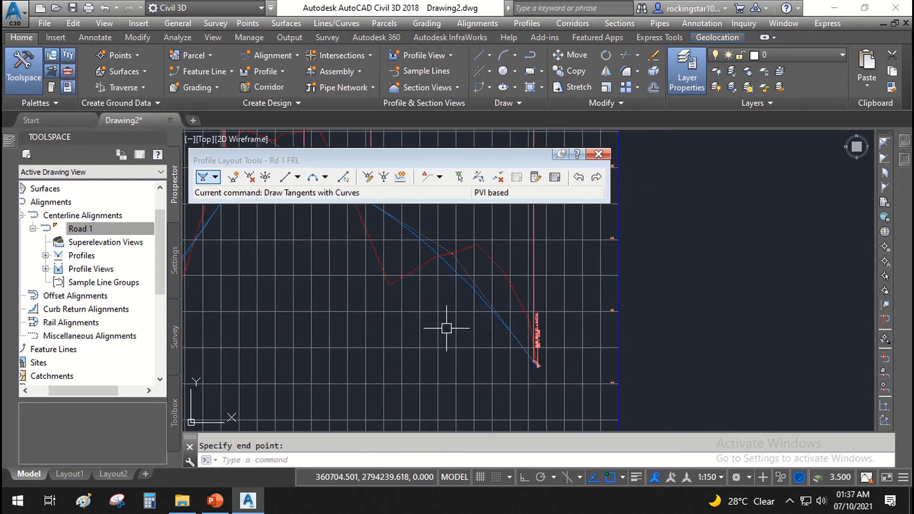
# - Select the Rd 1 FRL profile and examine its tangents, vertical curves, grade labels and the crest curve's data label
pyautogui.scroll(-3, 446, 328)
pyautogui.scroll(1, 442, 333)
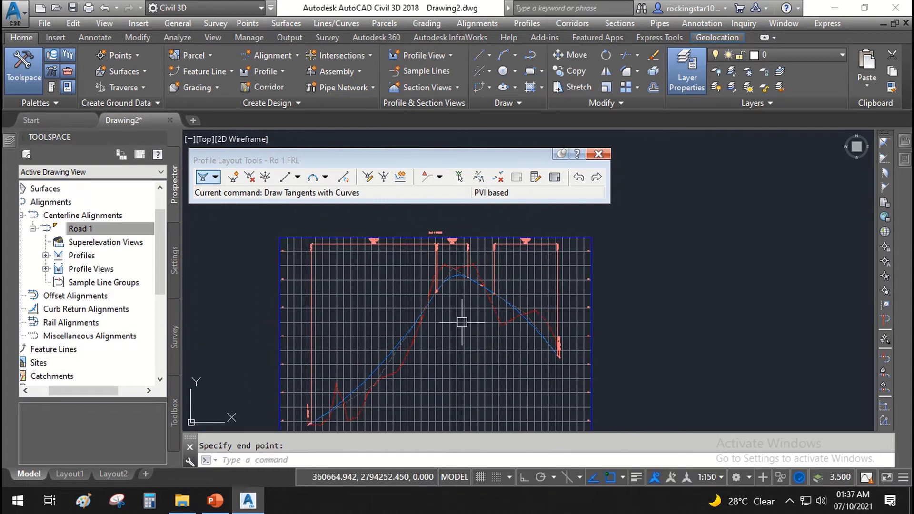
pyautogui.click(395, 347)
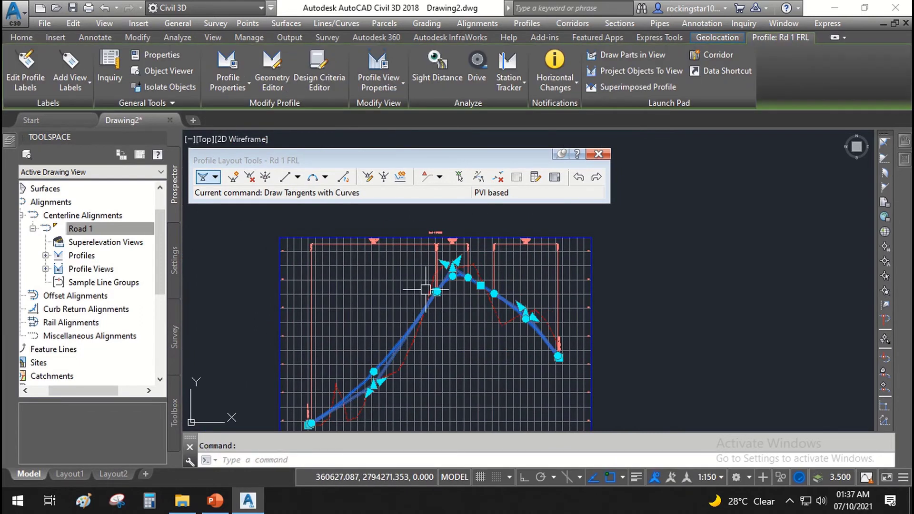
pyautogui.scroll(3, 418, 293)
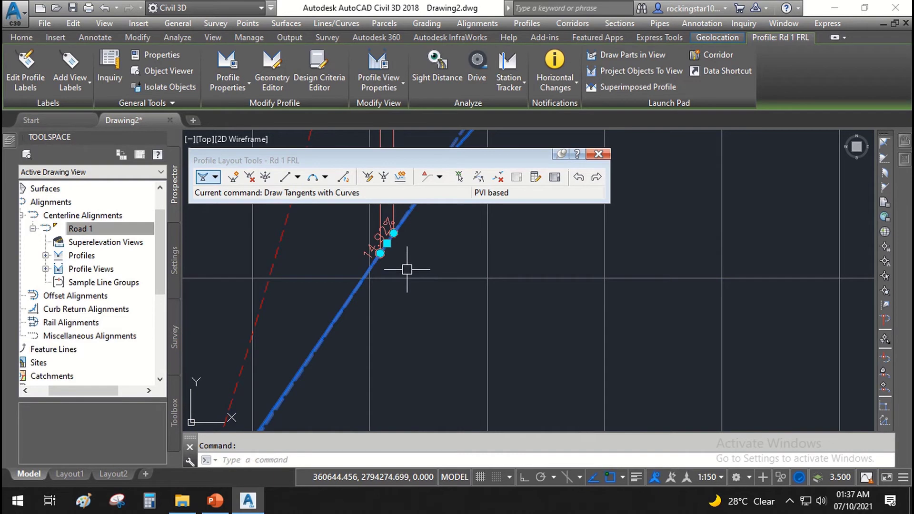
pyautogui.scroll(-5, 493, 350)
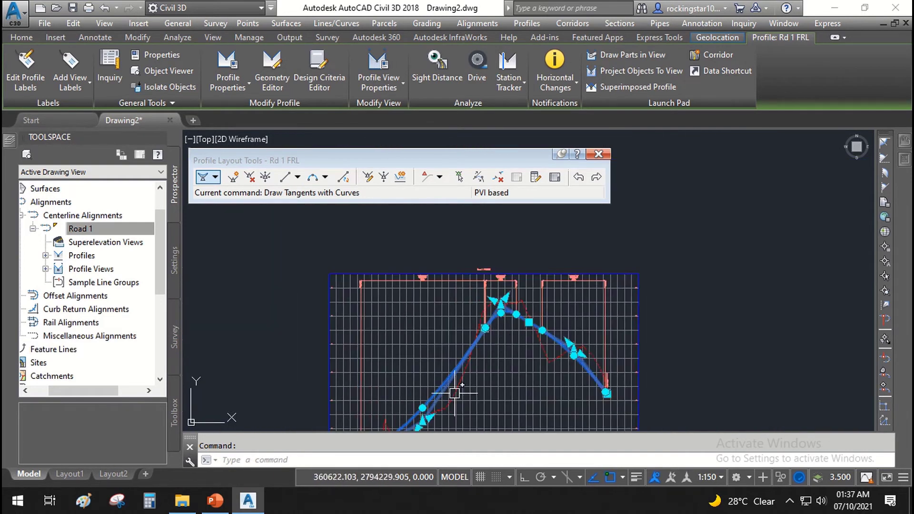
pyautogui.moveTo(455, 393); pyautogui.dragTo(547, 331, button='middle')
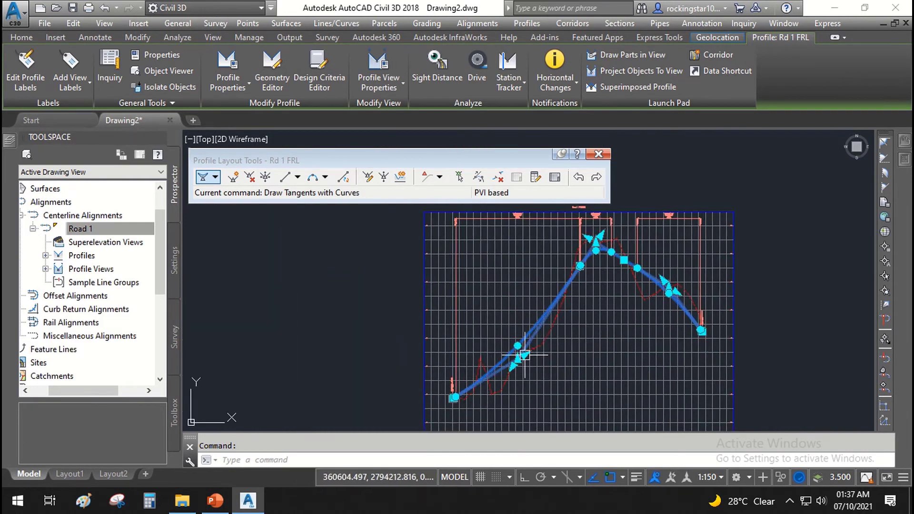
pyautogui.scroll(2, 616, 260)
pyautogui.scroll(-2, 641, 290)
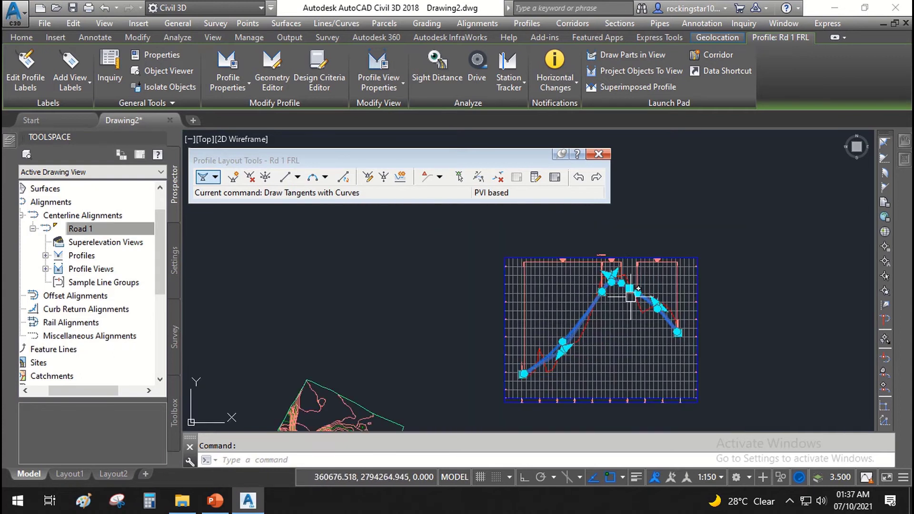
pyautogui.scroll(2, 649, 317)
pyautogui.scroll(5, 590, 229)
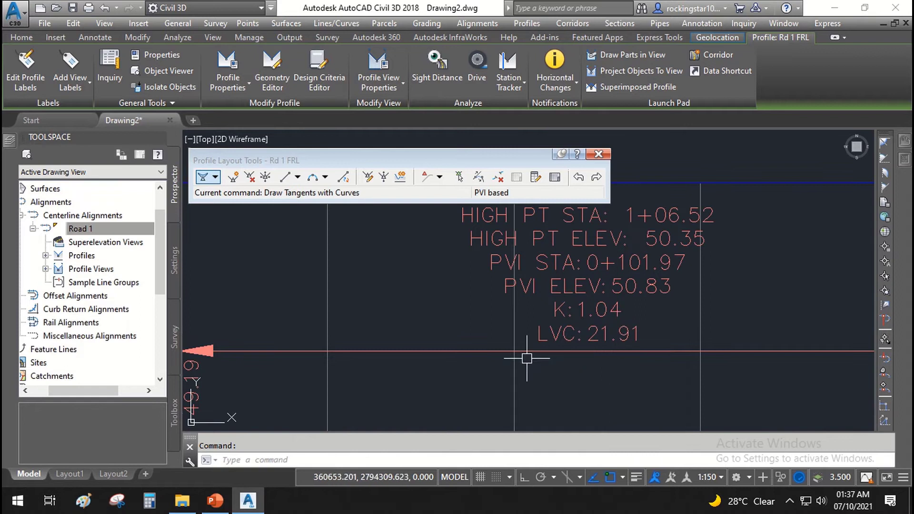
# - Shorten the sag curve of Rd 1 FRL by stretching its end point back down the steep tangent, away from the crest curve
pyautogui.scroll(-3, 527, 358)
pyautogui.scroll(-3, 604, 286)
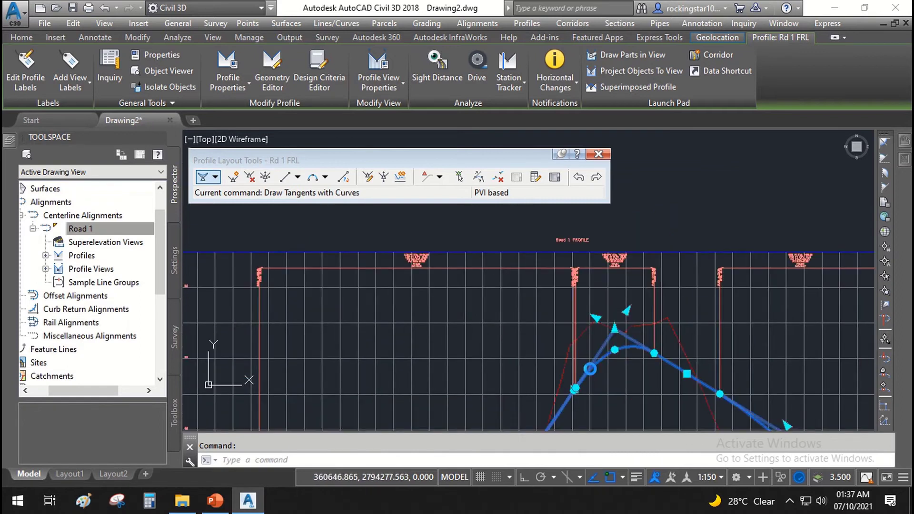
pyautogui.scroll(5, 591, 275)
pyautogui.click(591, 276)
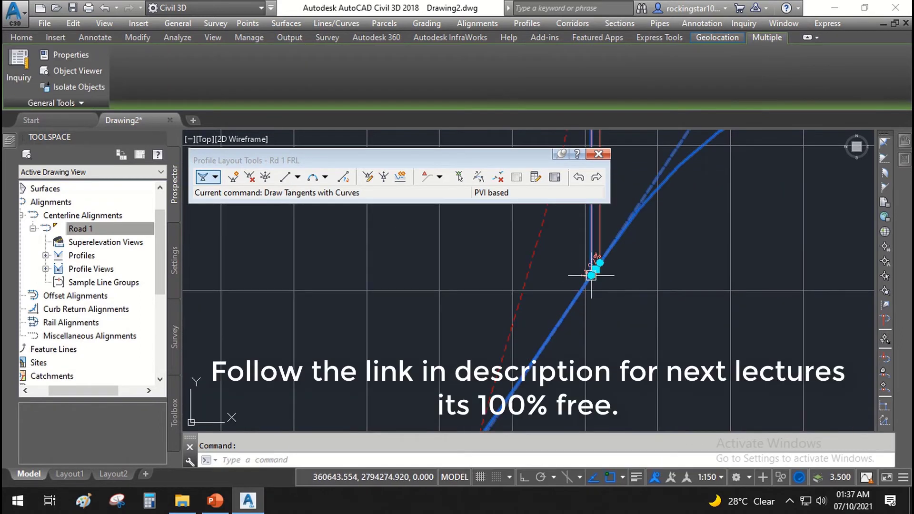
pyautogui.press('Escape')
pyautogui.click(586, 278)
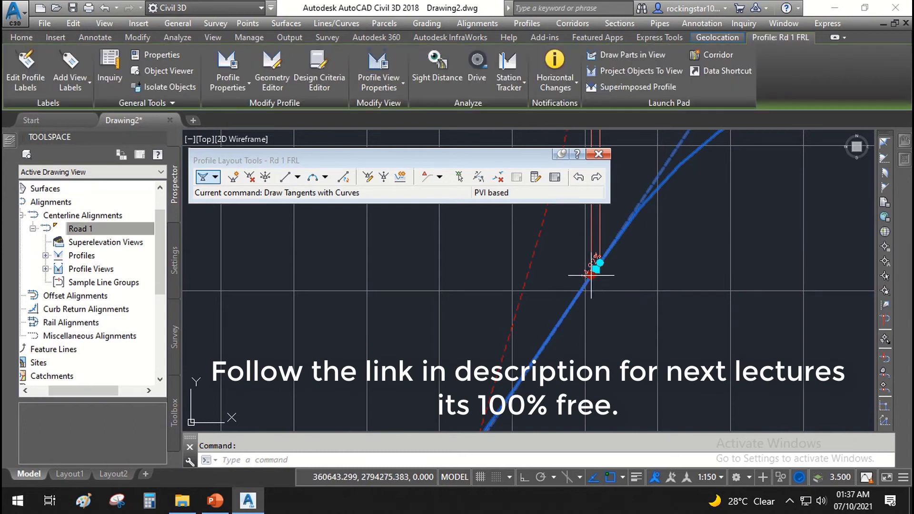
pyautogui.click(591, 275)
pyautogui.scroll(-5, 591, 275)
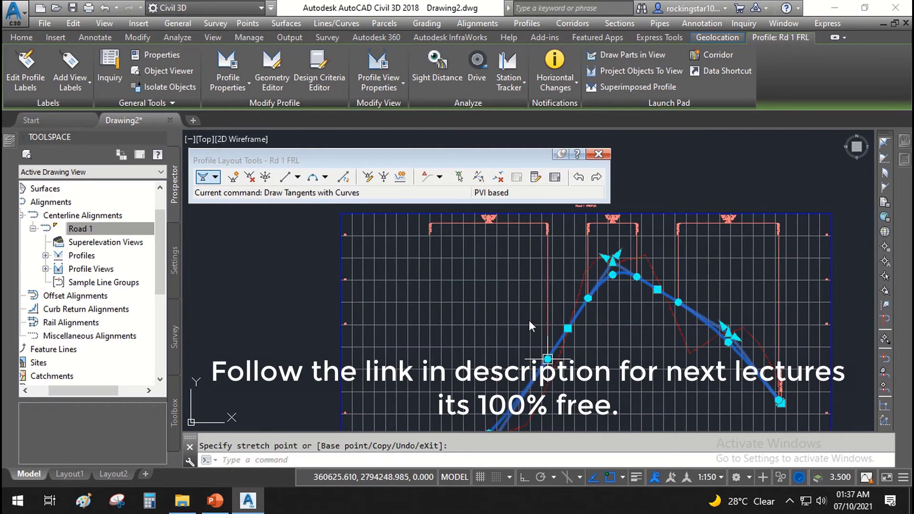
pyautogui.press('Escape')
pyautogui.moveTo(545, 393); pyautogui.dragTo(537, 356, button='middle')
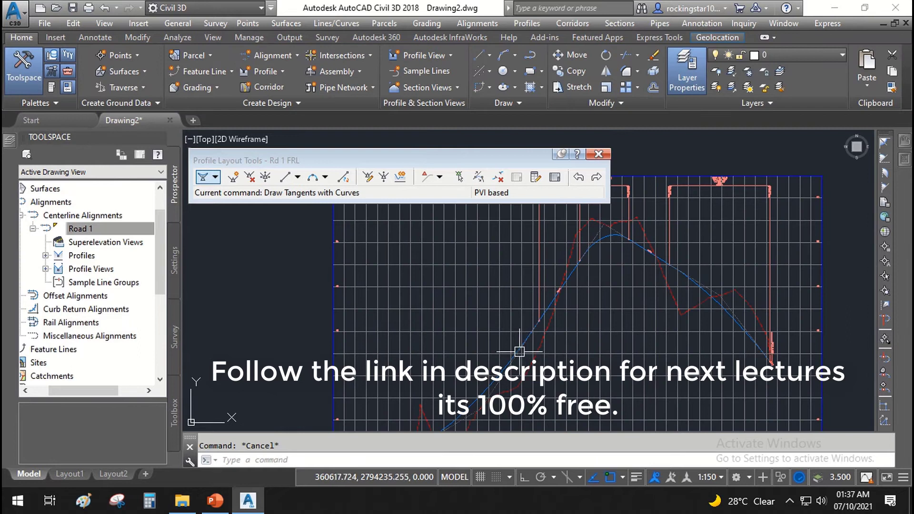
# - Examine how the sag and crest curve labels span the start and end points of the Rd 1 FRL vertical curves
pyautogui.click(519, 351)
pyautogui.scroll(-3, 476, 310)
pyautogui.scroll(3, 446, 281)
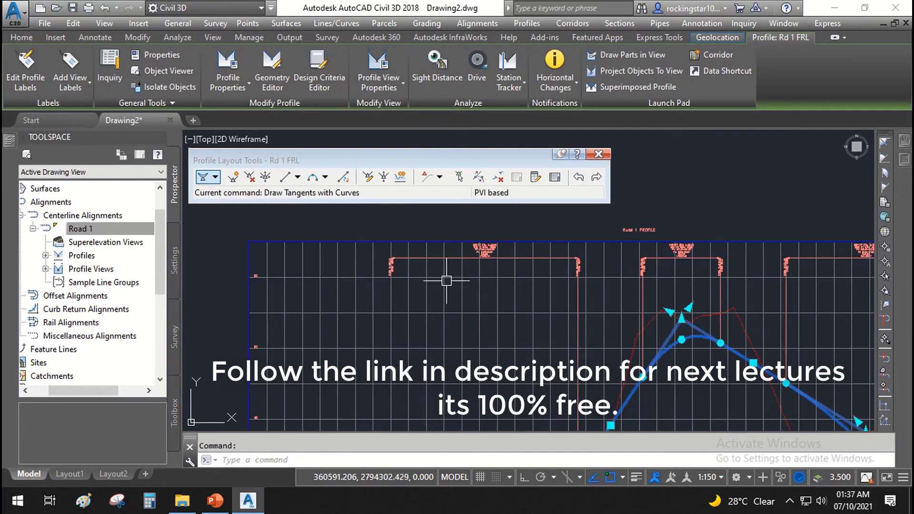
pyautogui.scroll(2, 428, 271)
pyautogui.press('Escape')
pyautogui.click(384, 241)
pyautogui.scroll(-2, 390, 288)
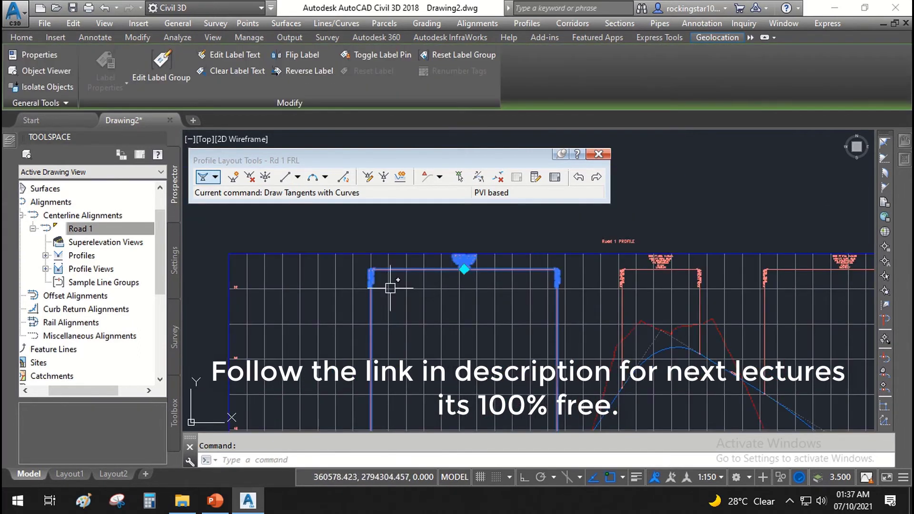
pyautogui.press('Escape')
pyautogui.click(700, 355)
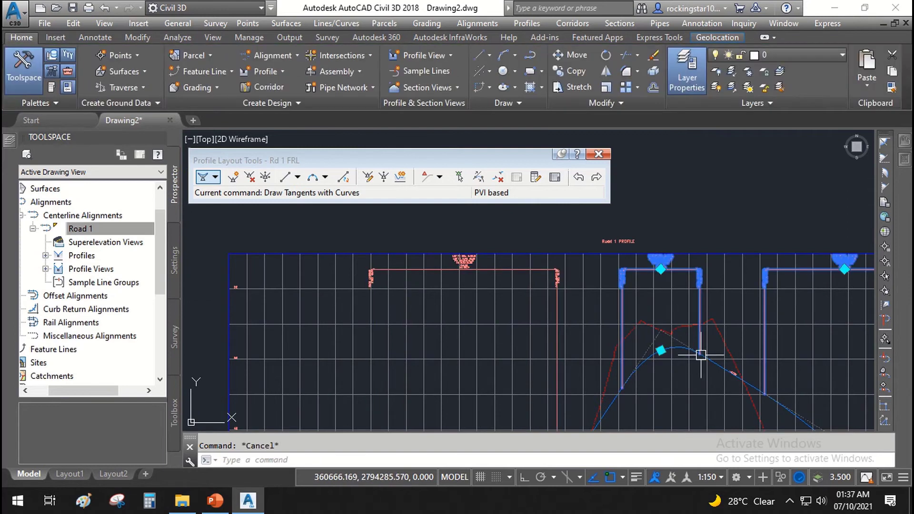
pyautogui.press('Escape')
# - Lengthen the main crest curve by stretching its end point down the falling tangent to just before the next crest curve
pyautogui.click(711, 370)
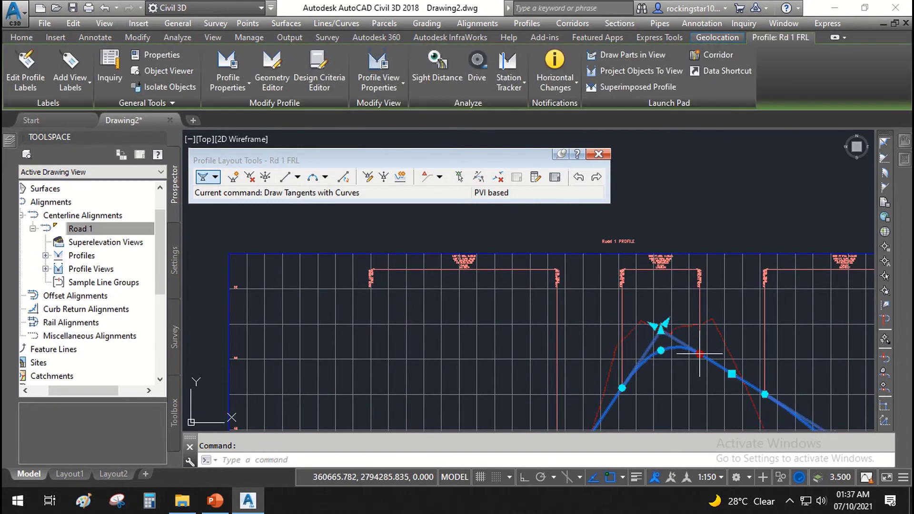
pyautogui.click(699, 354)
pyautogui.click(699, 374)
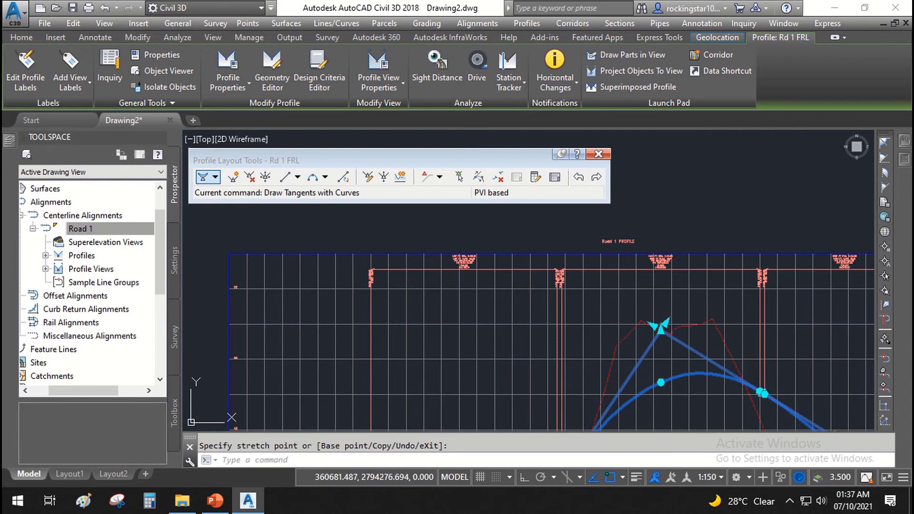
pyautogui.scroll(-2, 608, 316)
pyautogui.press('Escape')
pyautogui.moveTo(663, 374); pyautogui.dragTo(565, 312, button='middle')
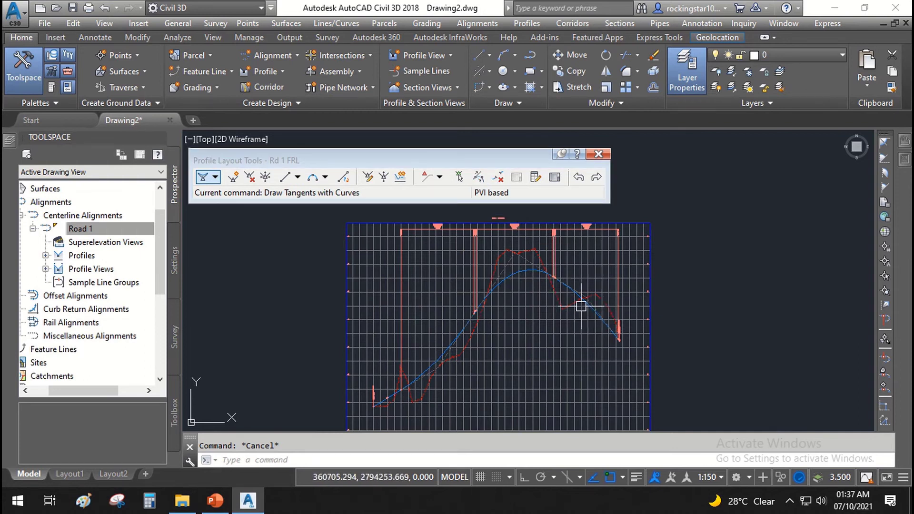
# - Open the Rd 1 FRL profile grid view and compare its first PVI with the grade break label at the profile's start
pyautogui.click(554, 178)
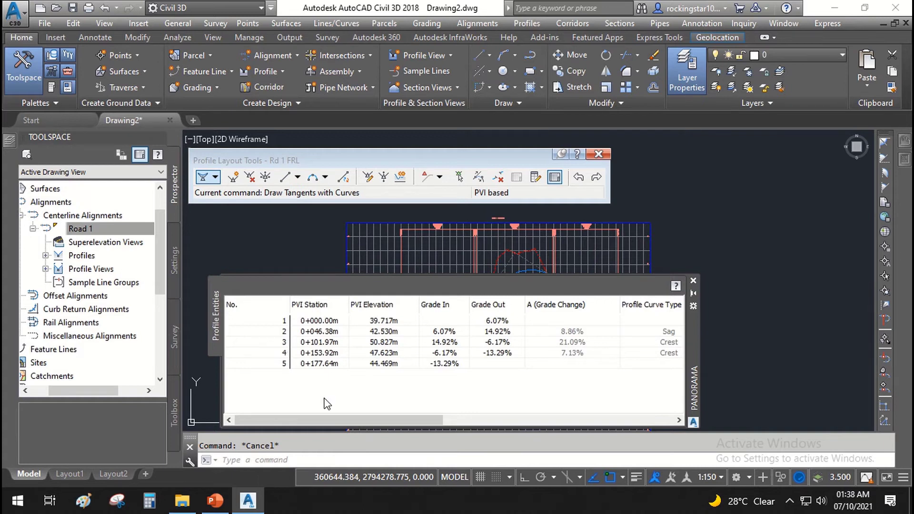
pyautogui.moveTo(329, 421); pyautogui.dragTo(288, 411)
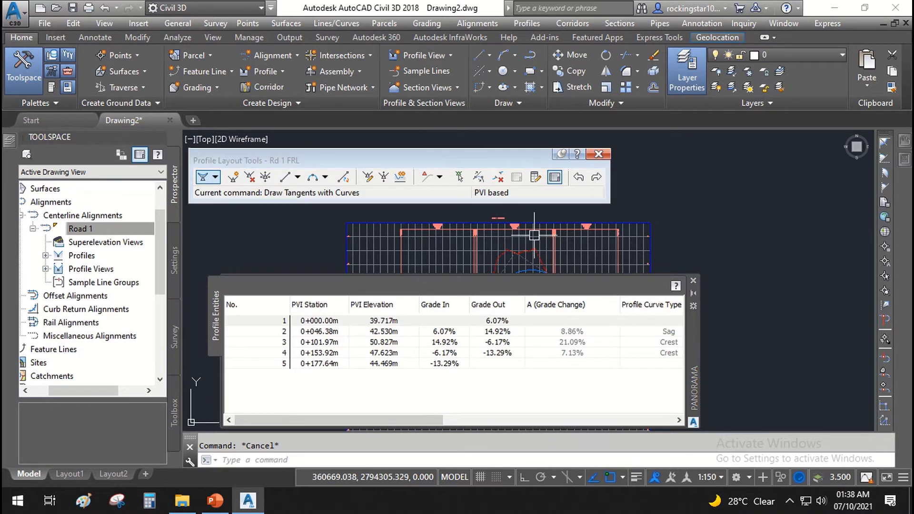
pyautogui.scroll(3, 533, 233)
pyautogui.moveTo(533, 234); pyautogui.dragTo(500, 286, button='middle')
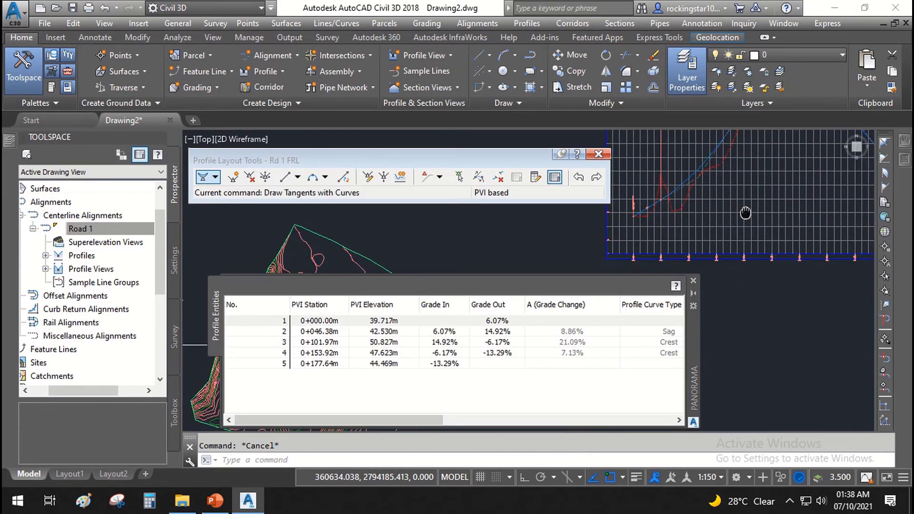
pyautogui.scroll(5, 605, 214)
pyautogui.scroll(3, 762, 231)
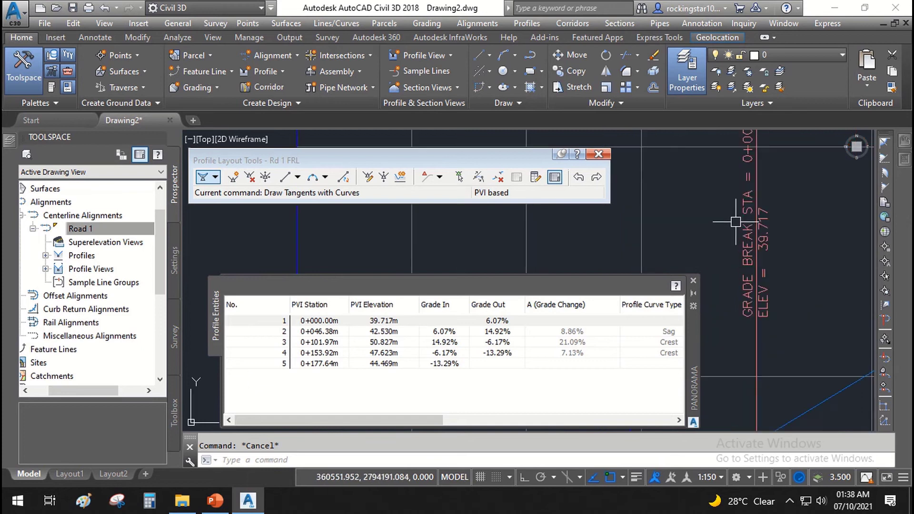
pyautogui.scroll(2, 771, 215)
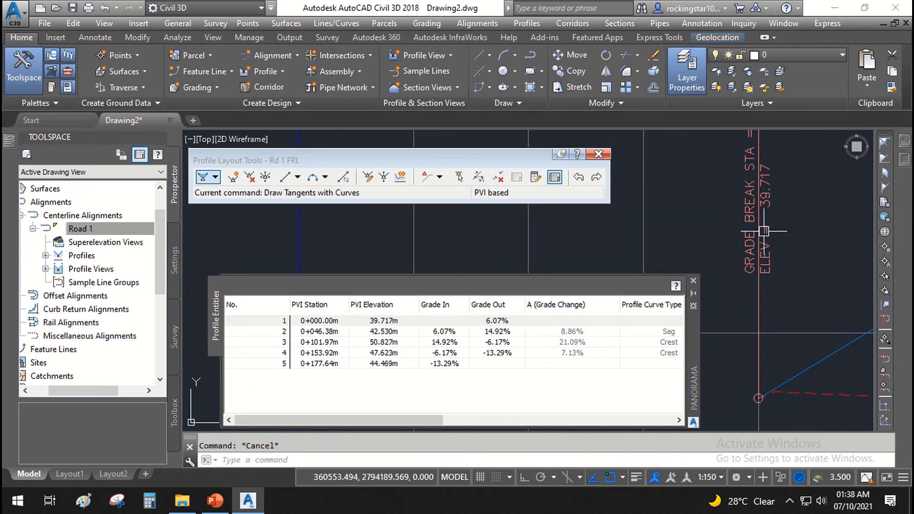
# - Set the first PVI's elevation to 39.818 m, and stretch that PVI back onto the ground line's start
pyautogui.doubleClick(374, 323)
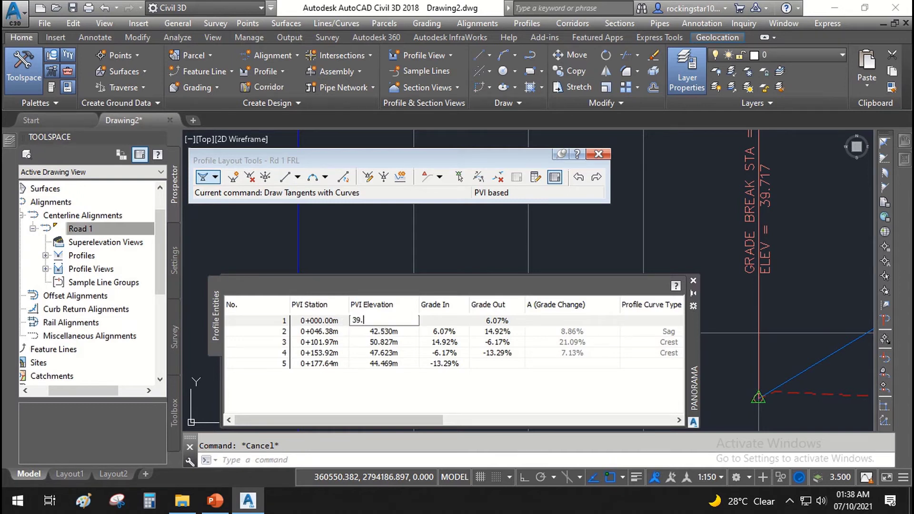
pyautogui.press('Return')
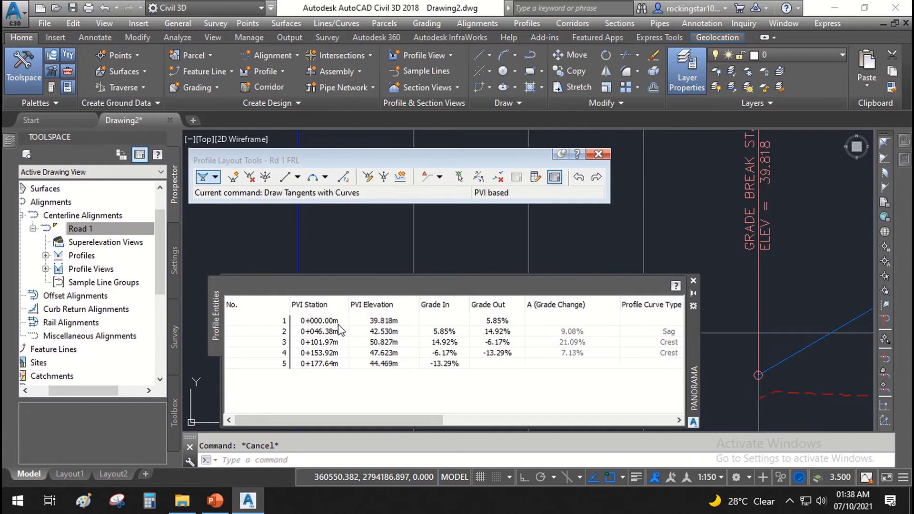
pyautogui.click(763, 375)
pyautogui.click(758, 375)
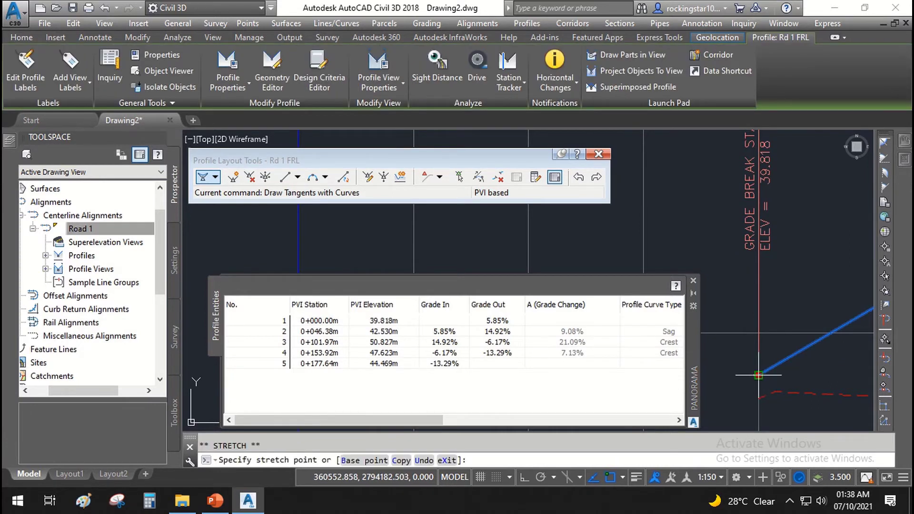
pyautogui.click(758, 398)
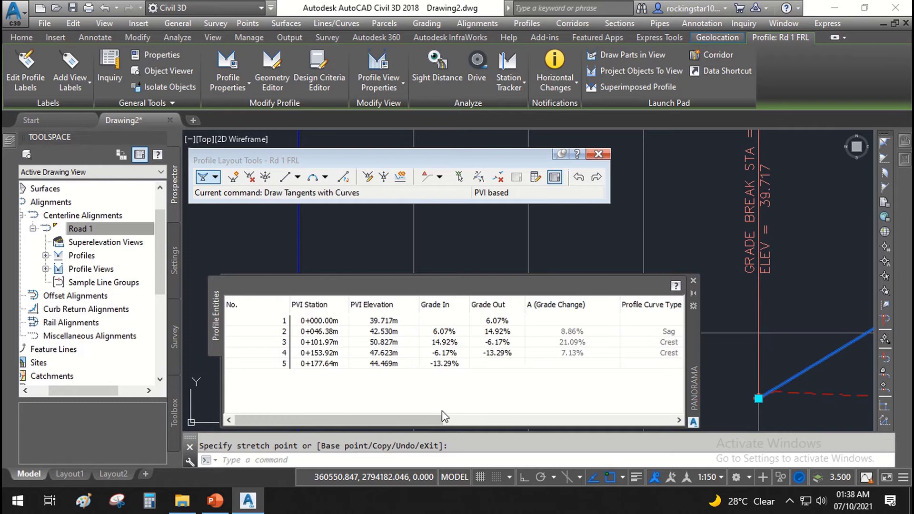
# - Stretch the sag PVI down to about station 0+046.50 and elevation 42.252 m, and deselect the profile
pyautogui.scroll(-4, 762, 300)
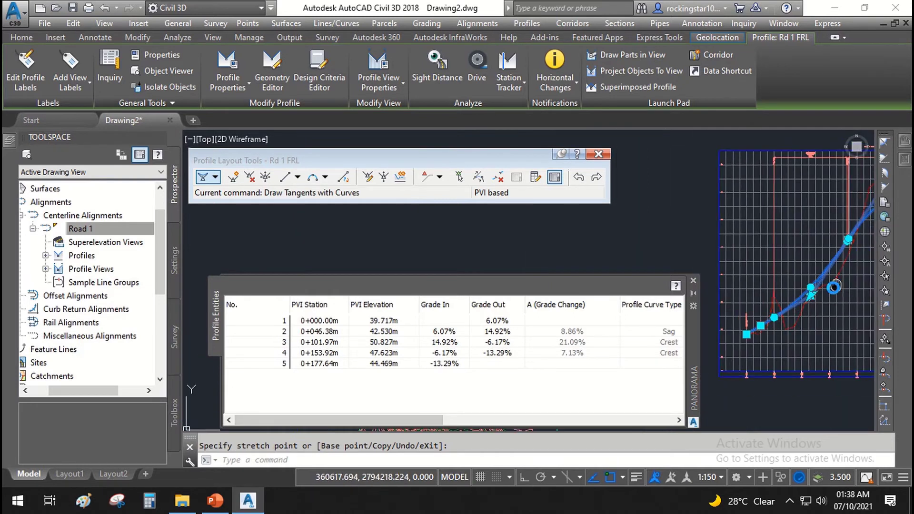
pyautogui.scroll(5, 837, 272)
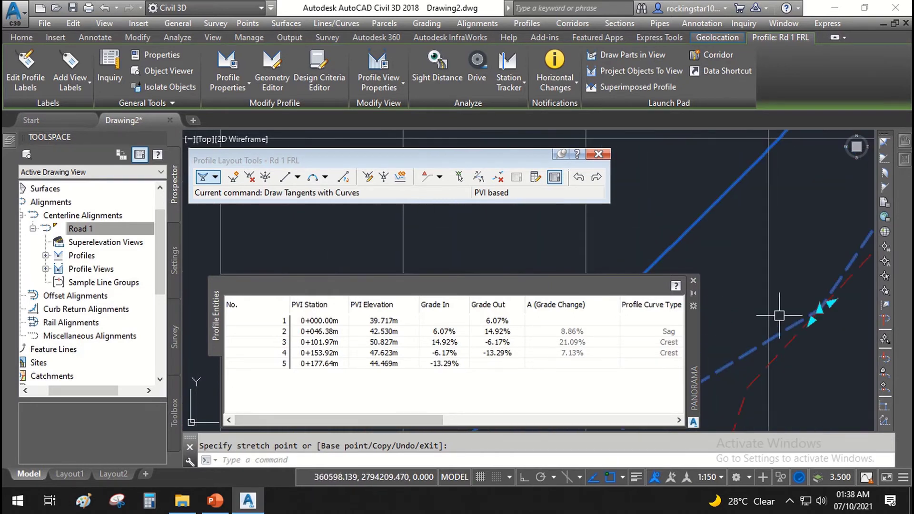
pyautogui.scroll(-2, 804, 340)
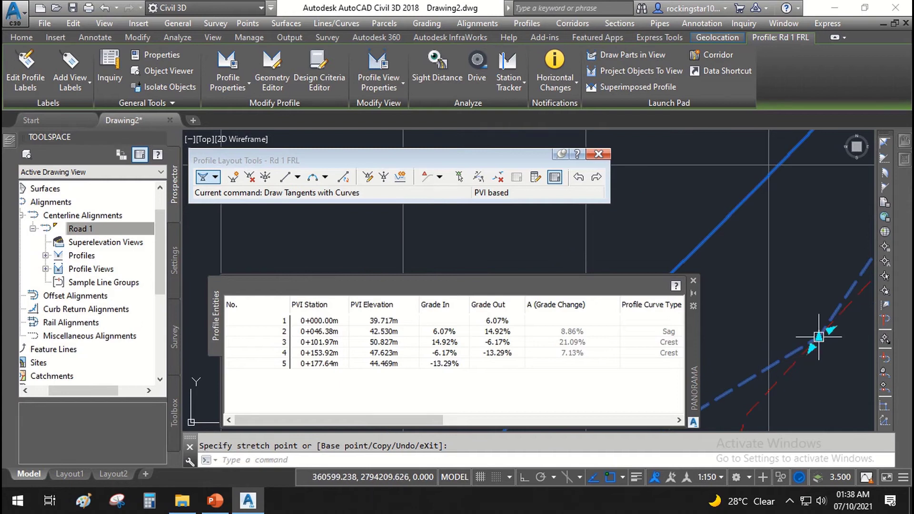
pyautogui.click(823, 336)
pyautogui.click(824, 336)
pyautogui.scroll(2, 819, 336)
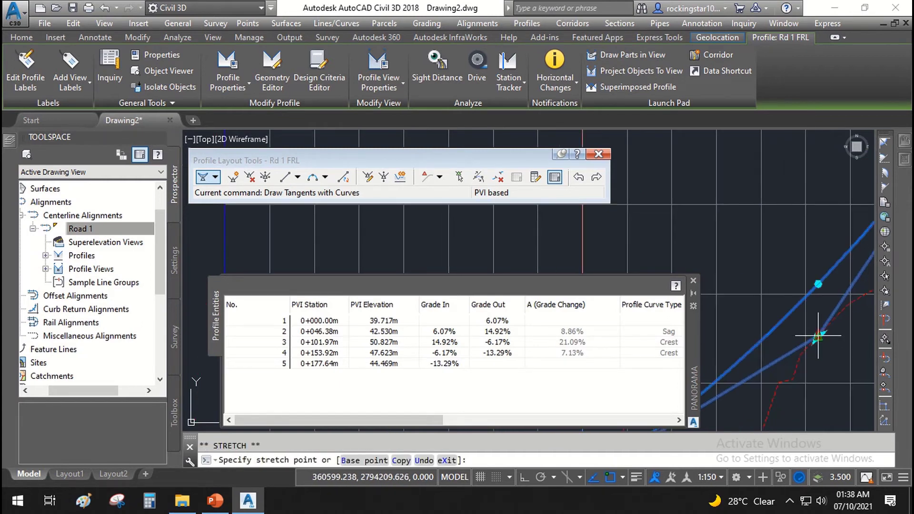
pyautogui.scroll(-2, 819, 328)
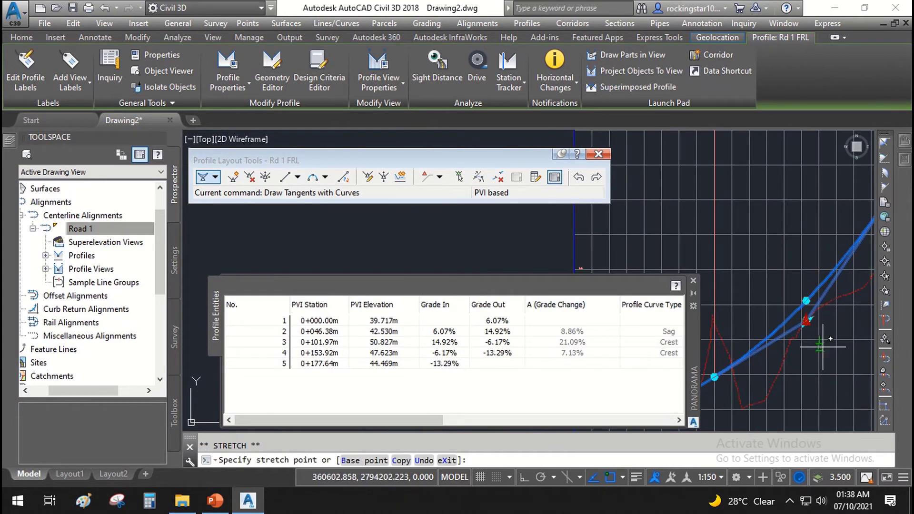
pyautogui.scroll(2, 810, 337)
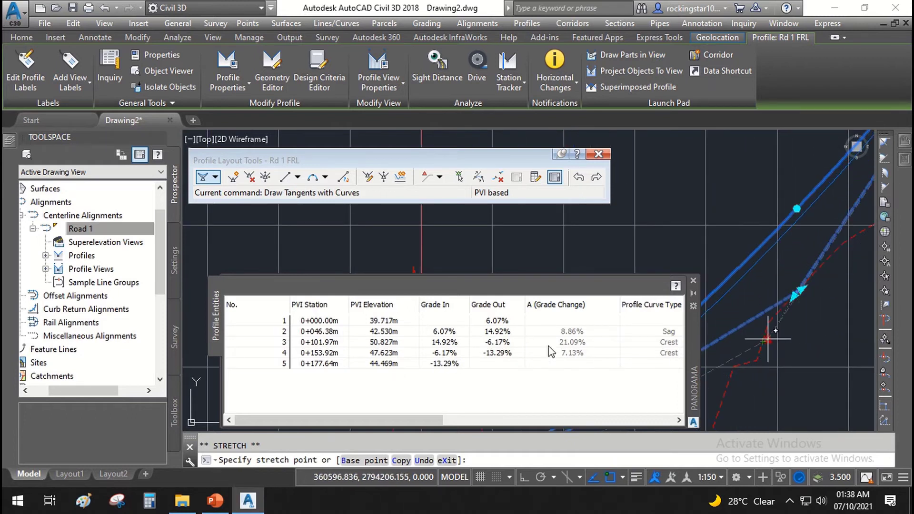
pyautogui.click(799, 329)
pyautogui.scroll(-5, 750, 322)
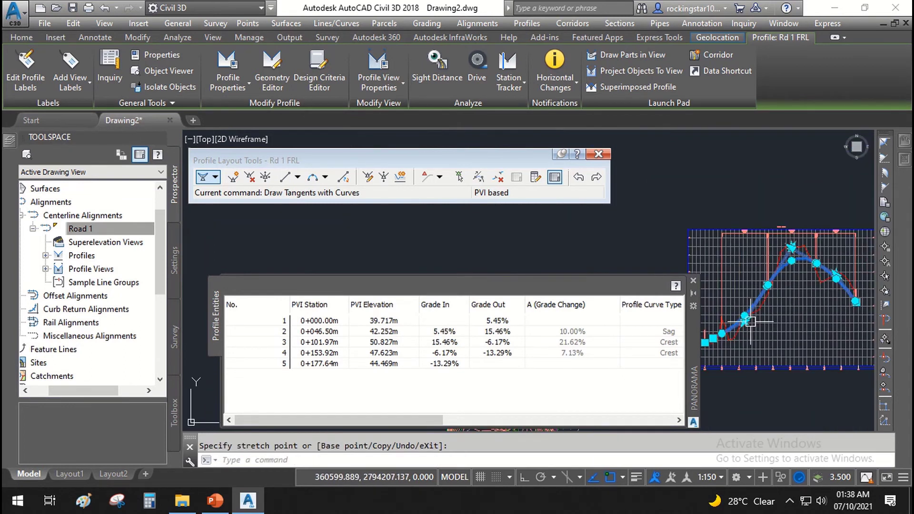
pyautogui.press('Escape')
pyautogui.press('Escape')
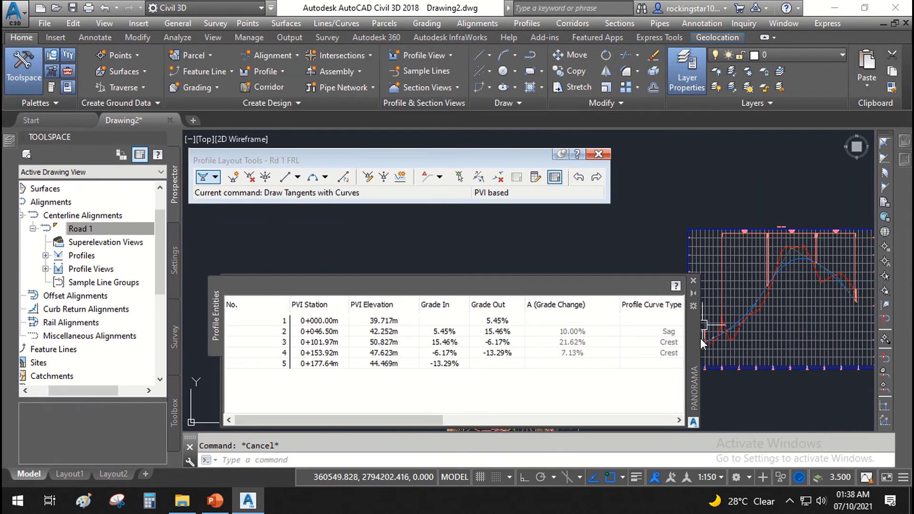
# - Shorten the main crest curve by stretching its start point up the steep tangent, away from the sag curve's end
pyautogui.moveTo(788, 298); pyautogui.dragTo(796, 376, button='middle')
pyautogui.scroll(4, 798, 333)
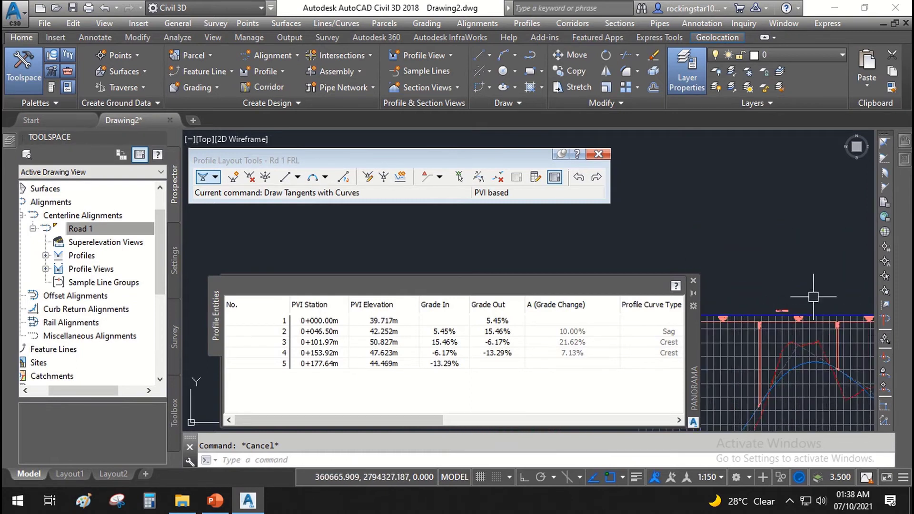
pyautogui.scroll(-2, 798, 306)
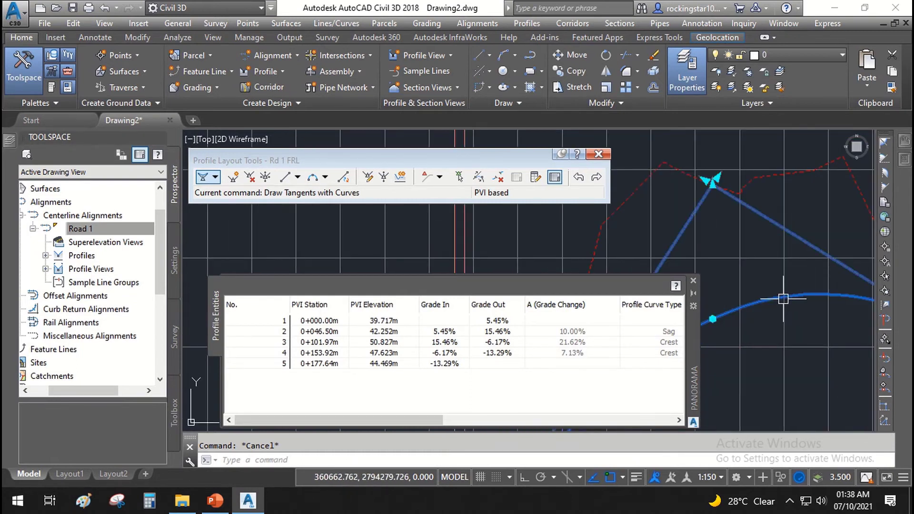
pyautogui.click(788, 286)
pyautogui.scroll(4, 768, 333)
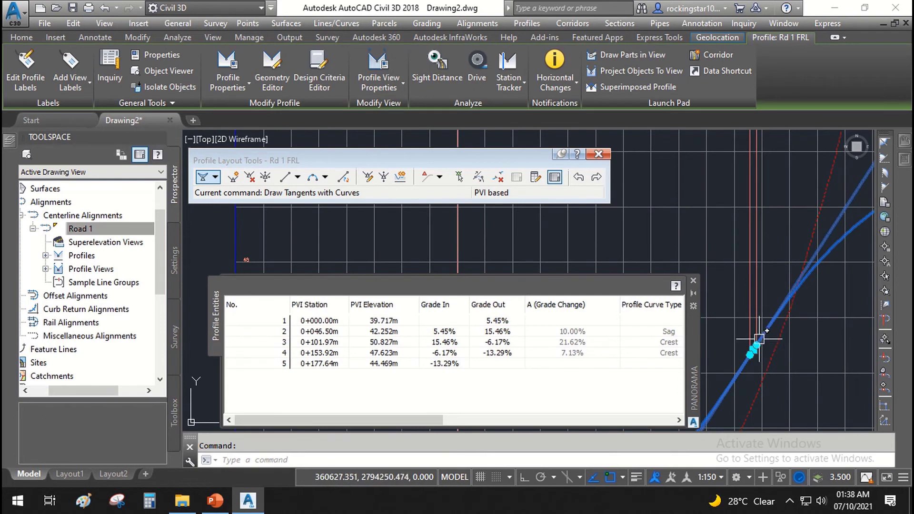
pyautogui.click(756, 345)
pyautogui.scroll(-3, 762, 333)
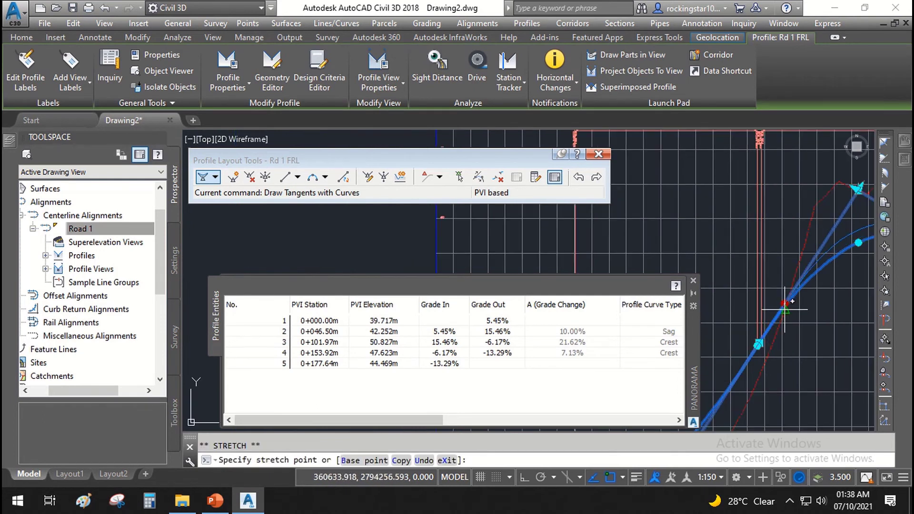
pyautogui.scroll(-2, 773, 304)
pyautogui.scroll(4, 773, 301)
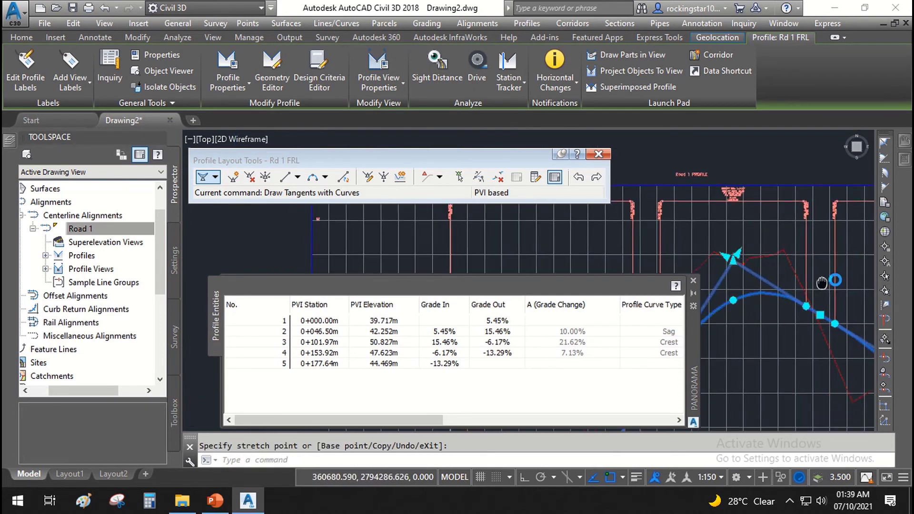
# - Stretch the main crest PVI down to about station 0+097.67 and elevation 48.000 m, and deselect the profile
pyautogui.scroll(-3, 798, 249)
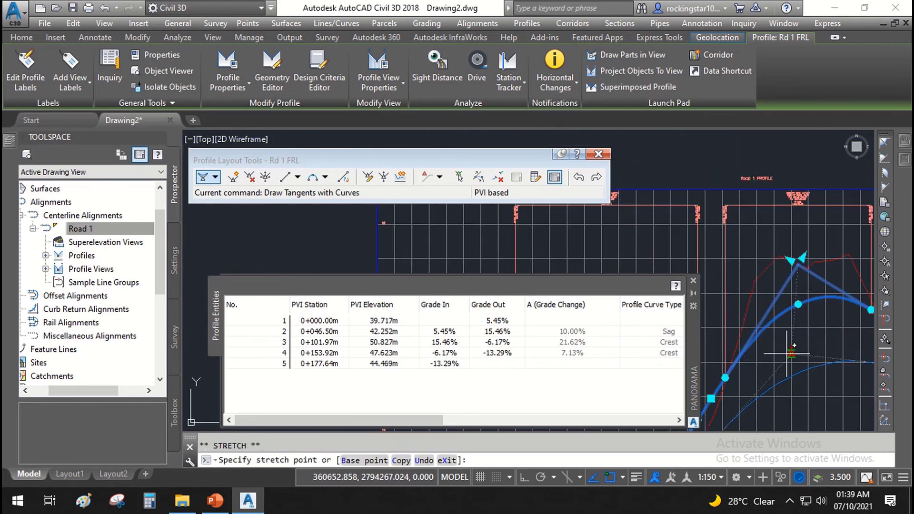
pyautogui.click(788, 346)
pyautogui.scroll(-3, 809, 335)
pyautogui.press('Escape')
pyautogui.scroll(5, 815, 328)
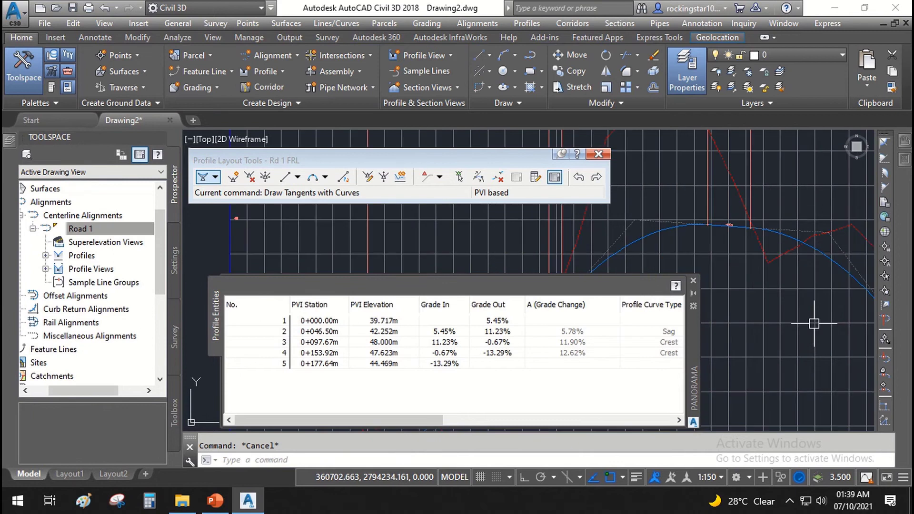
# - Try to extend the last crest curve's start backward, and lengthen the main crest curve to about 47.14 m by stretching its end point forward
pyautogui.scroll(2, 793, 250)
pyautogui.click(793, 253)
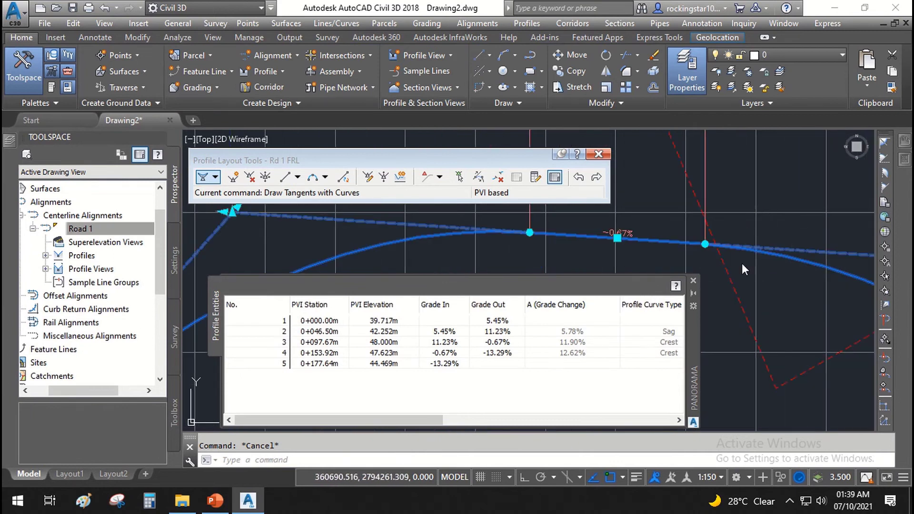
pyautogui.click(705, 243)
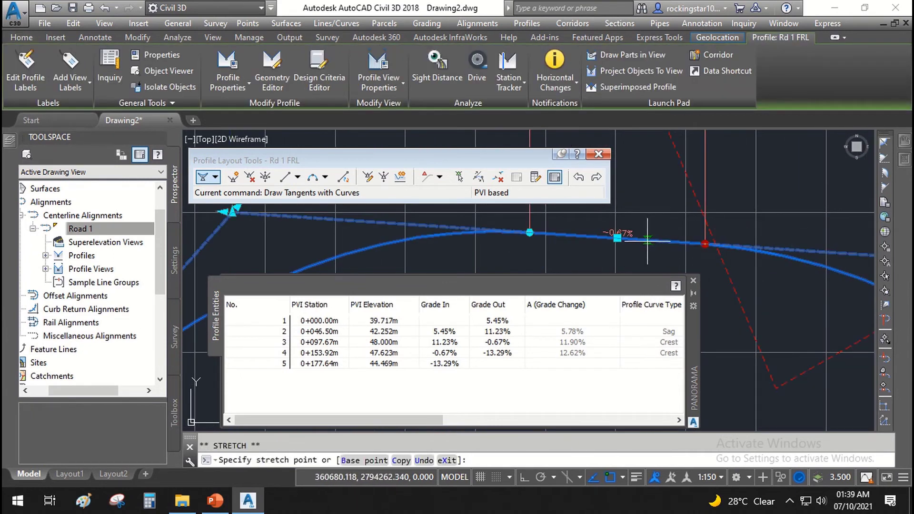
pyautogui.click(647, 240)
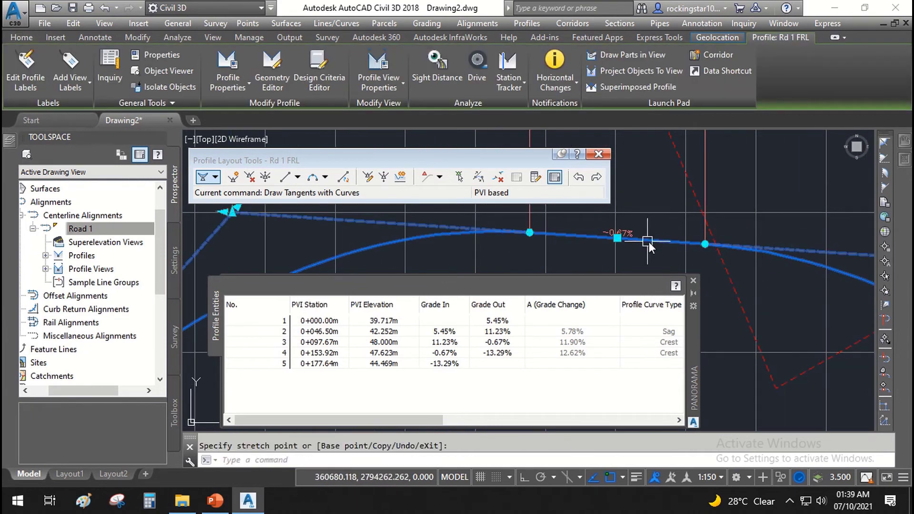
pyautogui.click(529, 232)
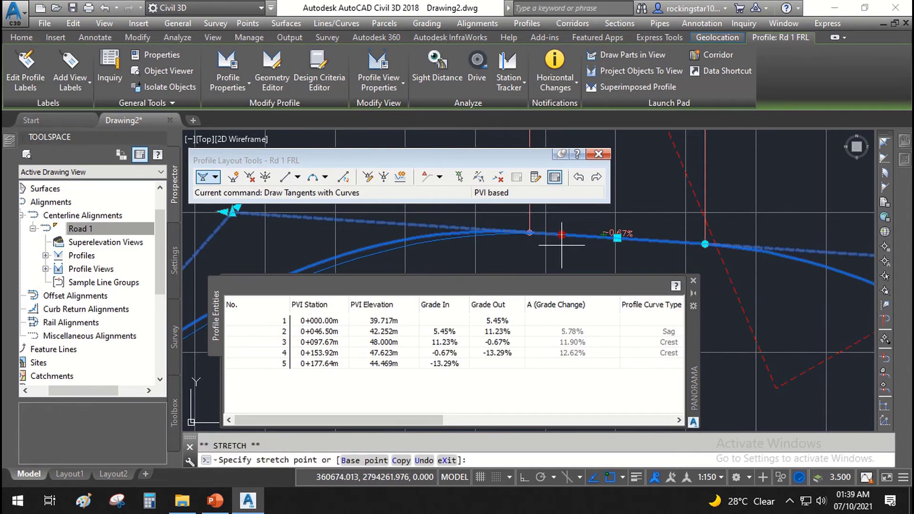
pyautogui.scroll(-5, 755, 196)
pyautogui.press('Escape')
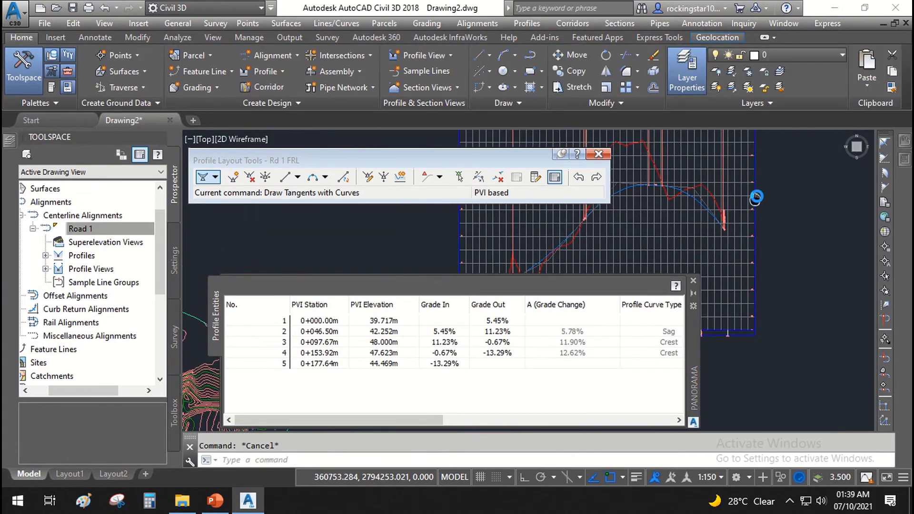
# - Close the profile entities table and the Profile Layout Tools for Rd 1 FRL
pyautogui.scroll(-3, 756, 197)
pyautogui.scroll(-2, 652, 243)
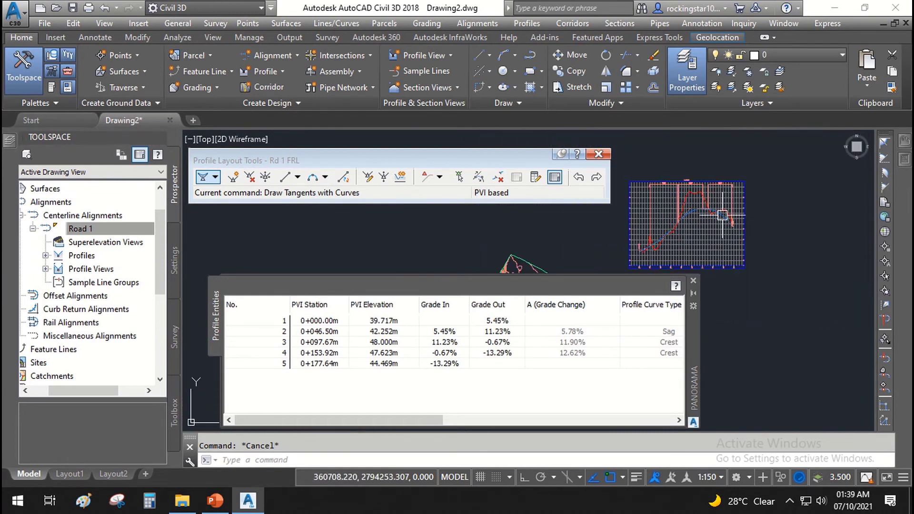
pyautogui.scroll(4, 717, 220)
pyautogui.moveTo(689, 242)
pyautogui.mouseDown(button='middle')
pyautogui.moveTo(724, 221)
pyautogui.moveTo(769, 214)
pyautogui.mouseUp(button='middle')
pyautogui.scroll(-2, 764, 215)
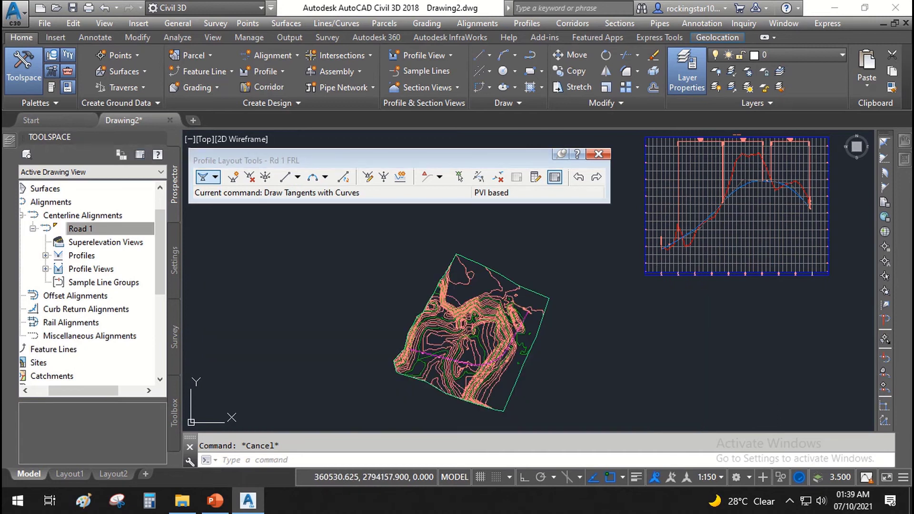
pyautogui.click(694, 281)
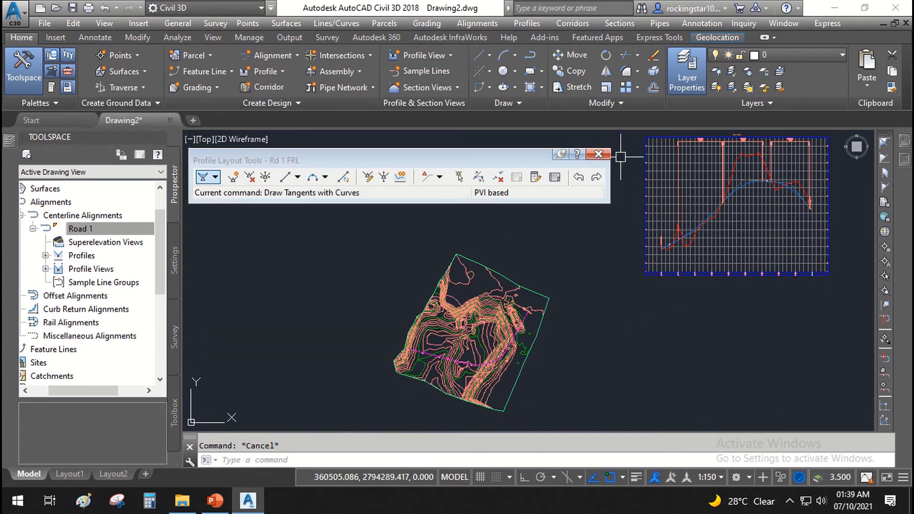
pyautogui.click(598, 154)
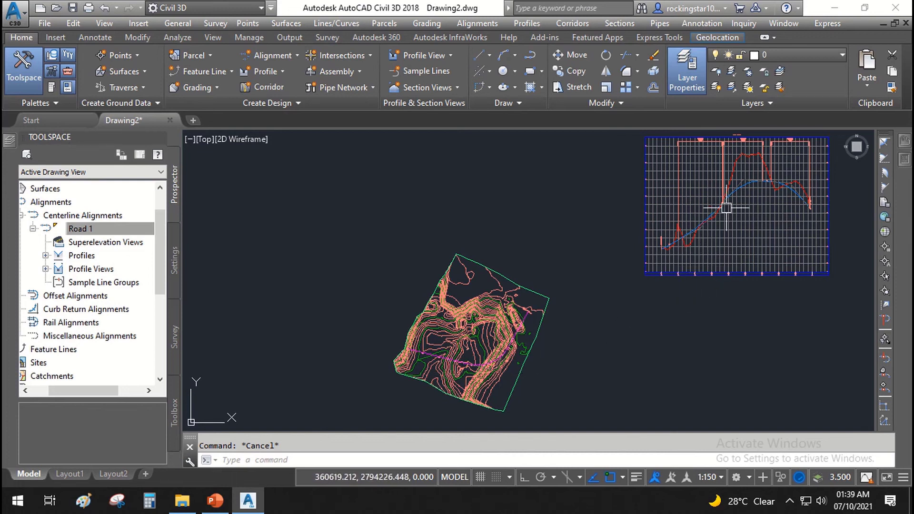
# - Set the drawing's annotation scale to 1:500
pyautogui.moveTo(751, 242); pyautogui.dragTo(540, 295, button='middle')
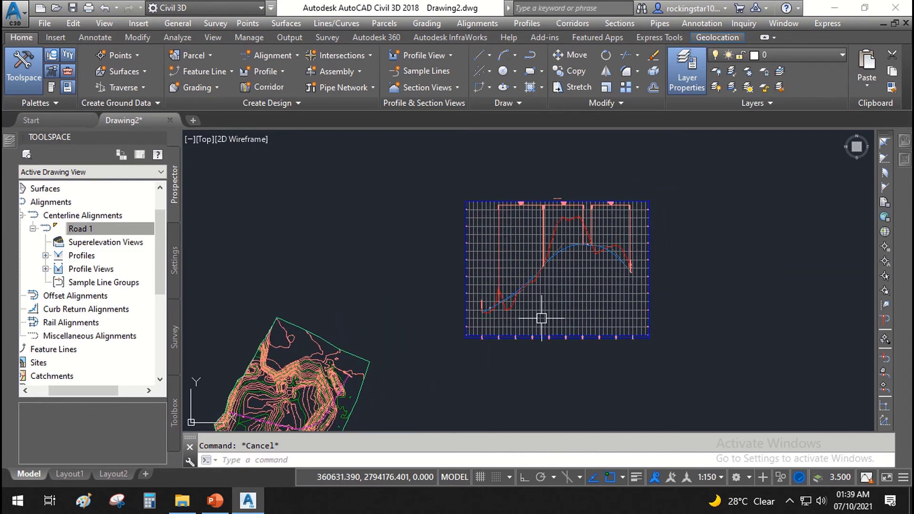
pyautogui.scroll(2, 538, 277)
pyautogui.scroll(2, 465, 374)
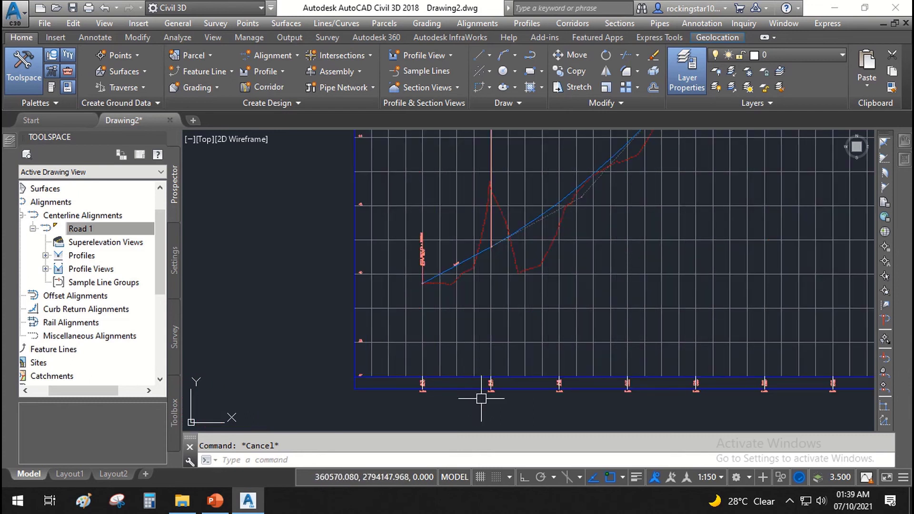
pyautogui.scroll(2, 481, 386)
pyautogui.scroll(-4, 486, 376)
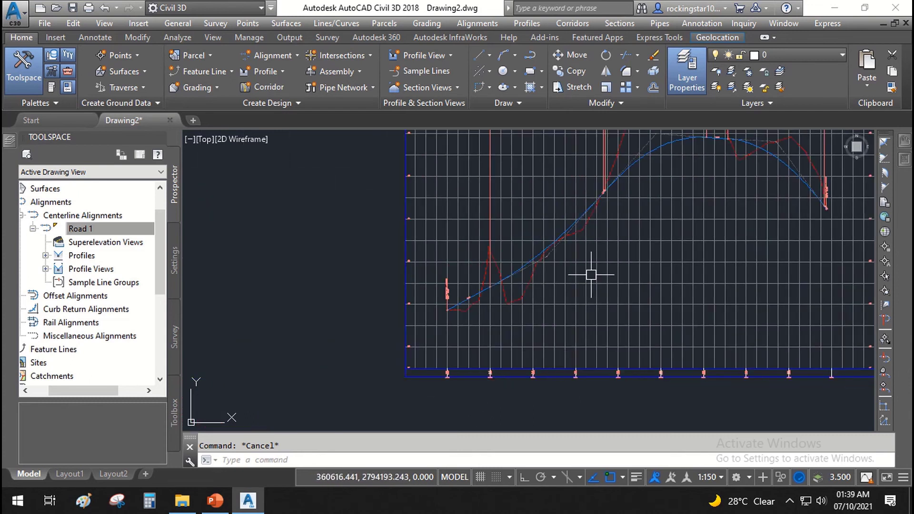
pyautogui.scroll(-1, 584, 265)
pyautogui.moveTo(584, 265); pyautogui.dragTo(526, 297, button='middle')
pyautogui.scroll(-2, 538, 294)
pyautogui.scroll(2, 509, 309)
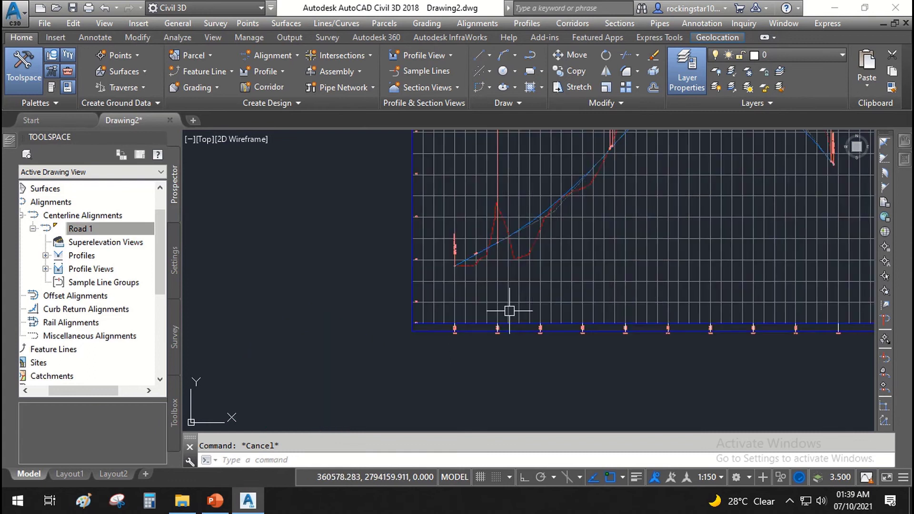
pyautogui.scroll(-3, 636, 334)
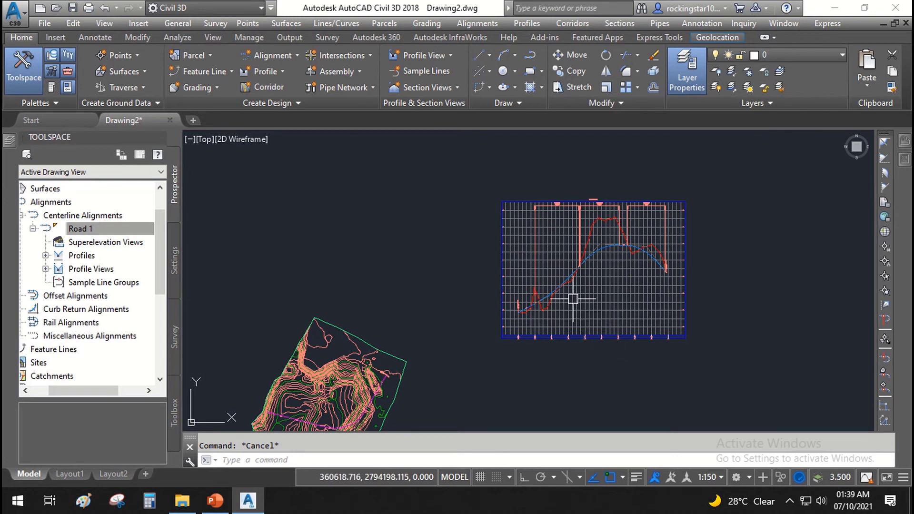
pyautogui.click(721, 476)
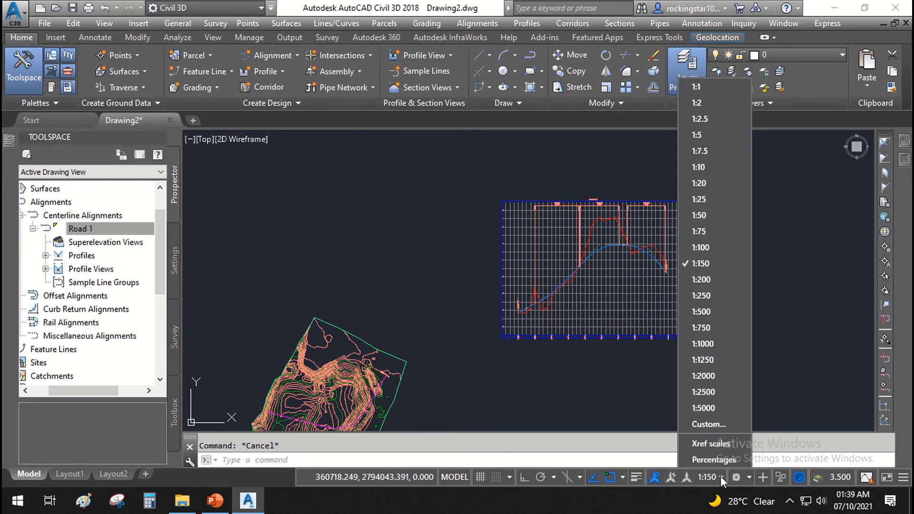
pyautogui.click(699, 312)
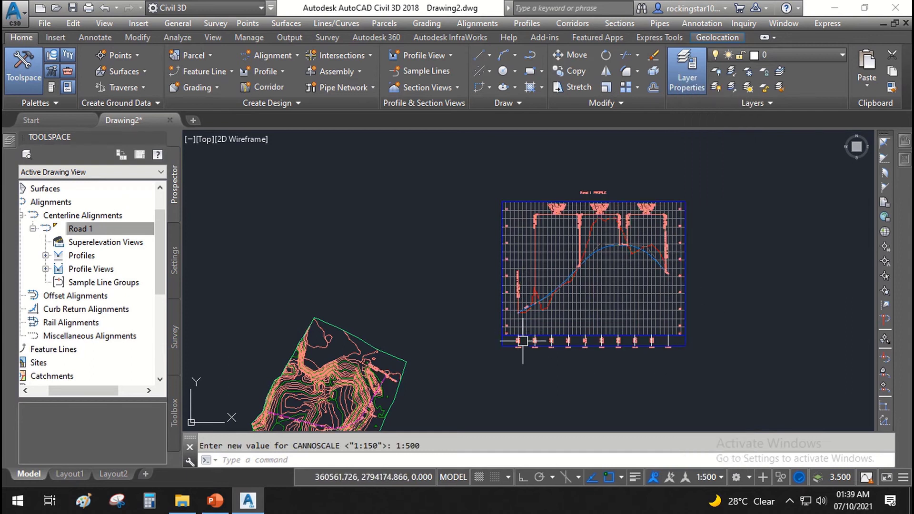
# - Edit the Road 1 profile view's style and set its vertical exaggeration to 5
pyautogui.scroll(4, 522, 341)
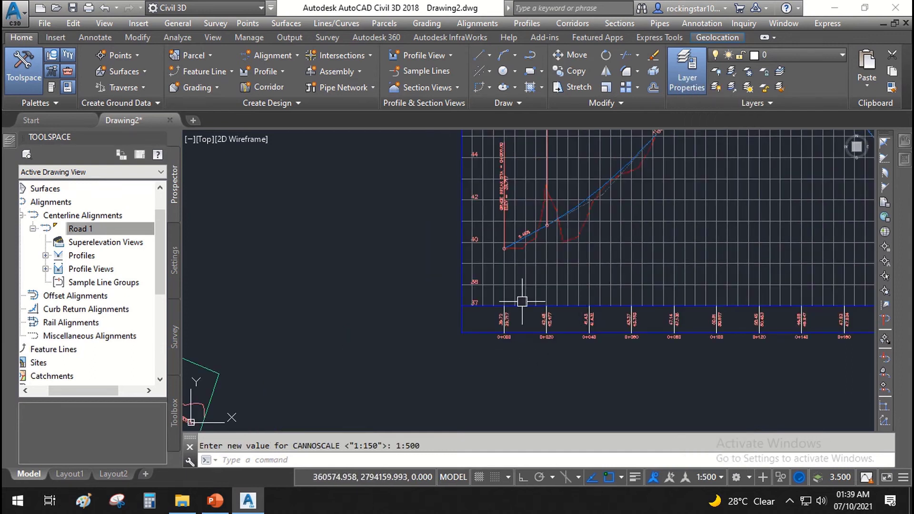
pyautogui.scroll(-5, 522, 301)
pyautogui.scroll(4, 555, 302)
pyautogui.click(553, 305)
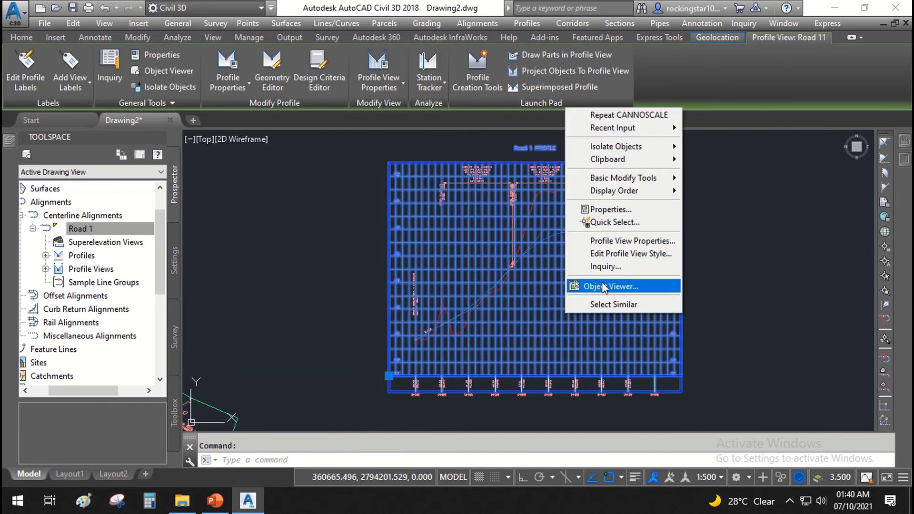
pyautogui.click(633, 257)
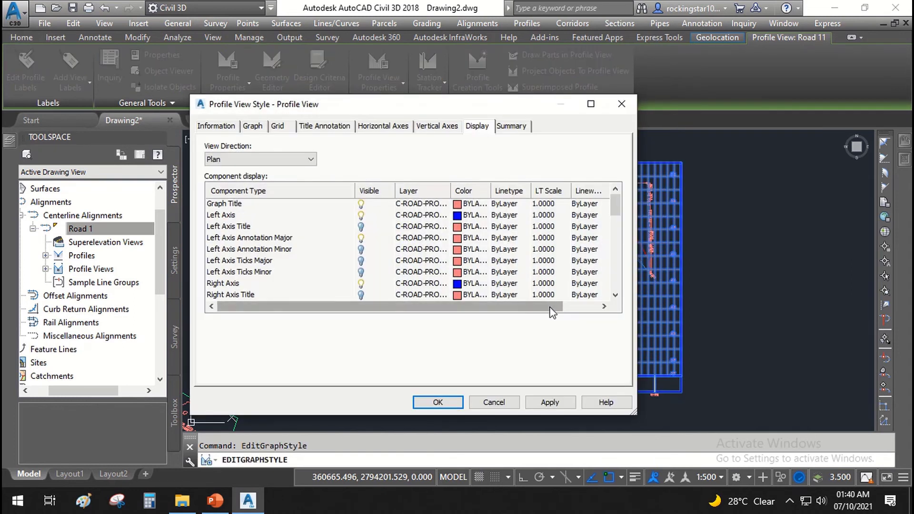
pyautogui.click(252, 126)
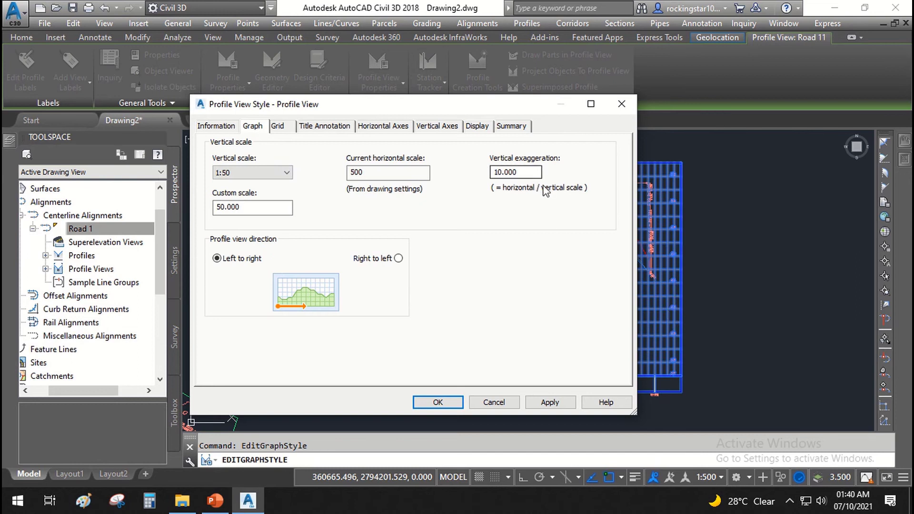
pyautogui.moveTo(528, 172); pyautogui.dragTo(491, 175)
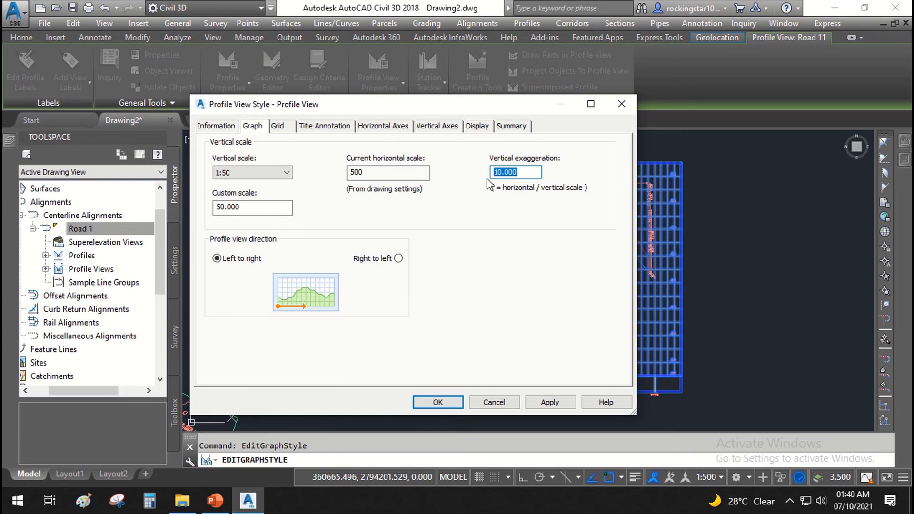
pyautogui.write('5')
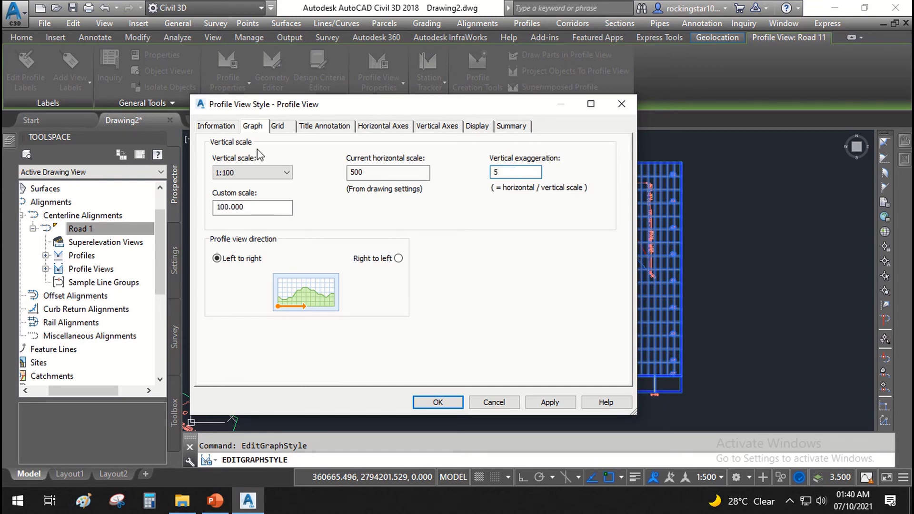
# - Clip the vertical and horizontal grids to the highest profiles, omit the grid in padding areas, and apply the profile view style
pyautogui.click(279, 126)
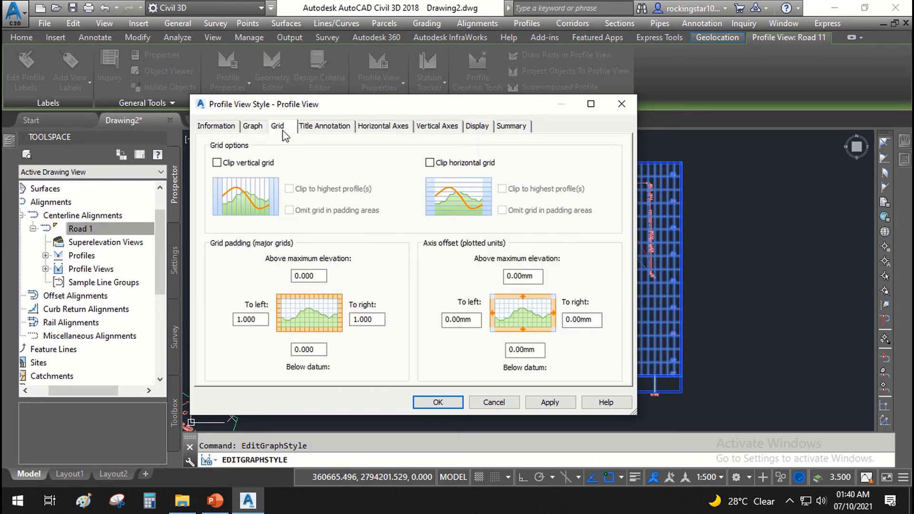
pyautogui.click(217, 163)
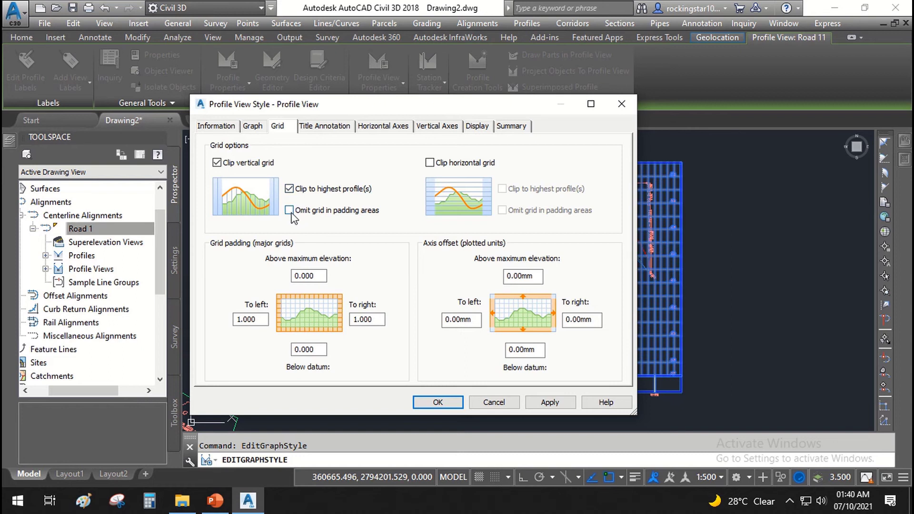
pyautogui.click(430, 162)
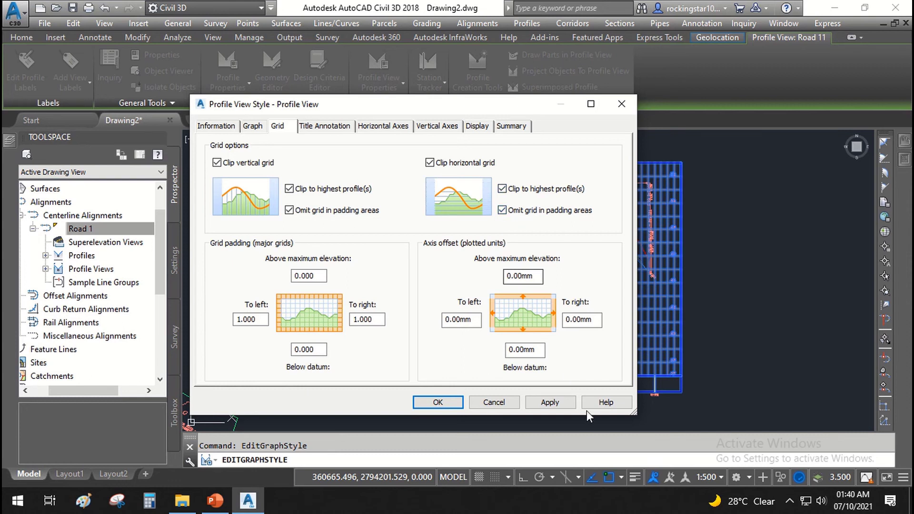
pyautogui.click(565, 402)
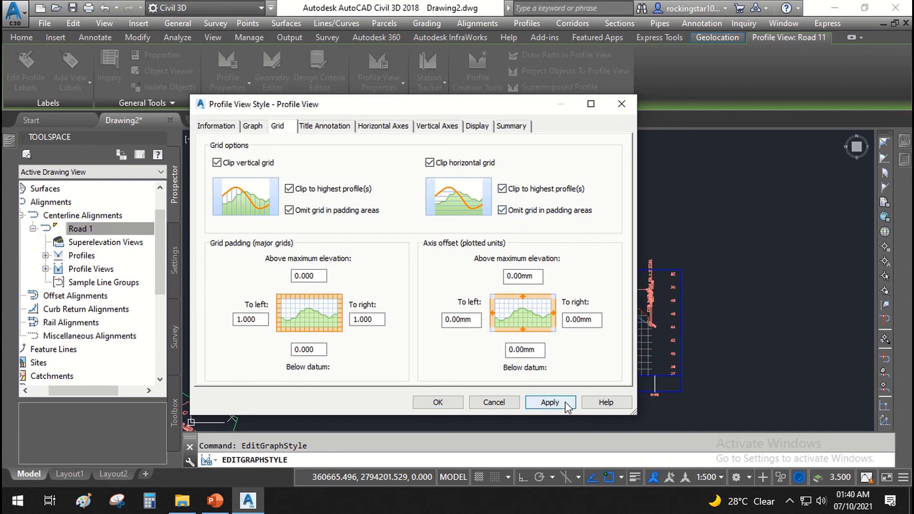
pyautogui.click(439, 403)
pyautogui.press('Escape')
# - Shorten the main crest curve to about 30.07 m by stretching its start point to about station 0+082.64, and deselect the profile
pyautogui.scroll(3, 526, 403)
pyautogui.scroll(1, 500, 296)
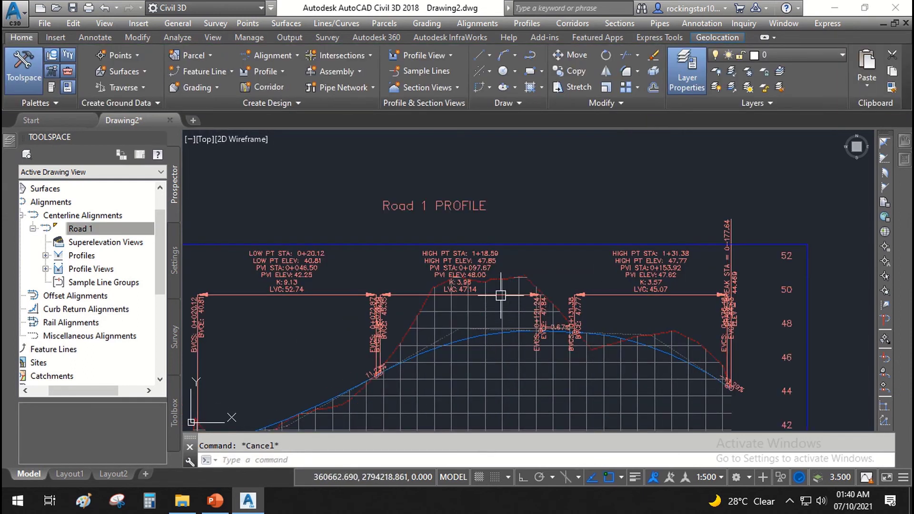
pyautogui.scroll(-3, 439, 336)
pyautogui.scroll(4, 485, 347)
pyautogui.scroll(-2, 499, 344)
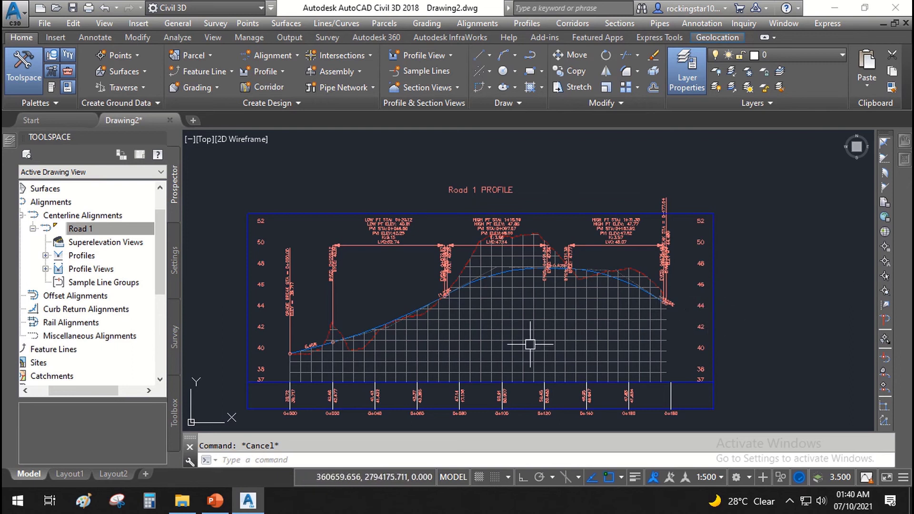
pyautogui.scroll(5, 590, 280)
pyautogui.scroll(1, 647, 307)
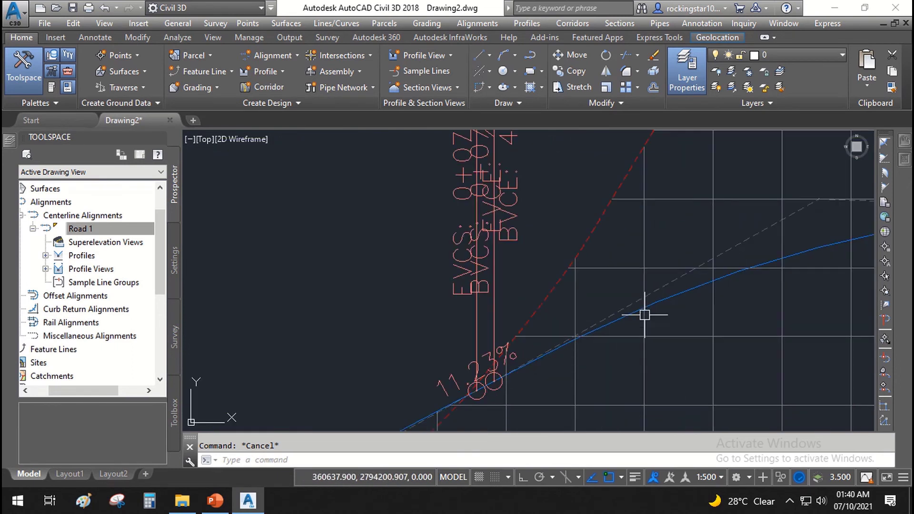
pyautogui.click(679, 302)
pyautogui.click(670, 296)
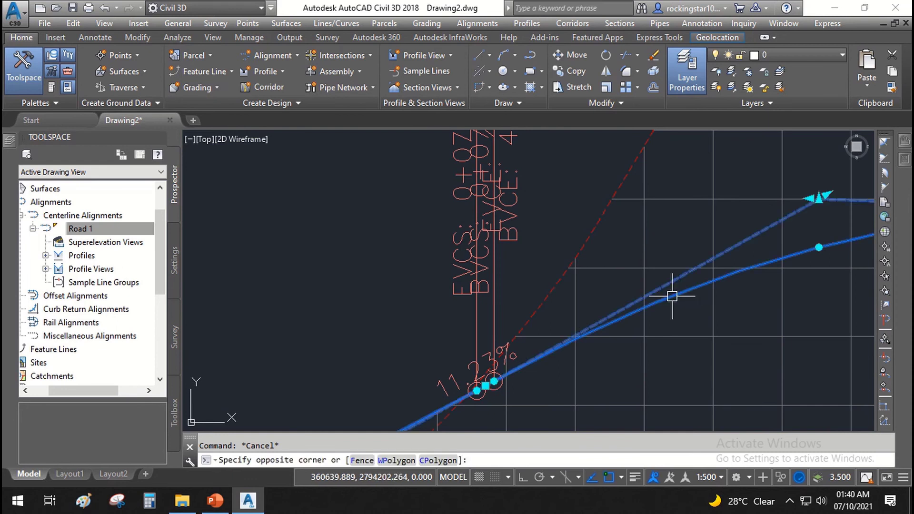
pyautogui.click(495, 382)
pyautogui.scroll(-3, 547, 359)
pyautogui.scroll(-2, 571, 352)
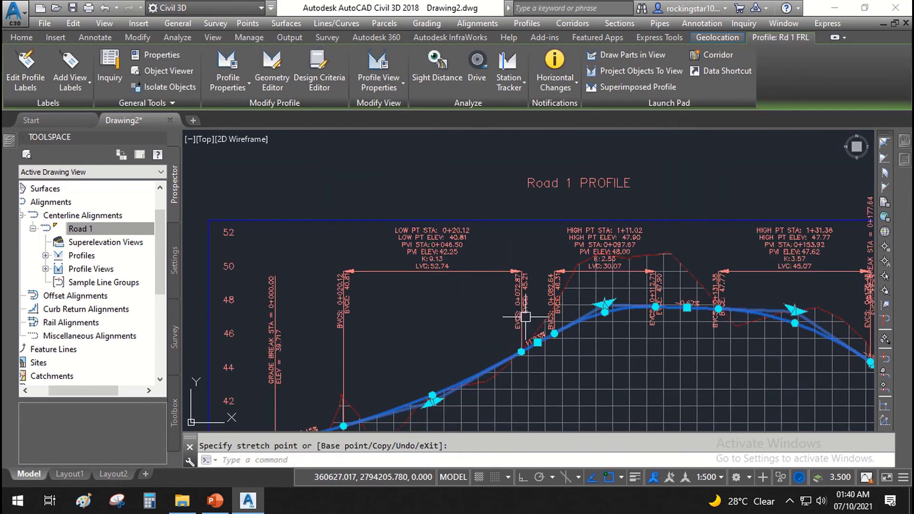
pyautogui.press('Escape')
# - Open the Road 1 profile view's band properties and select the Profile Data band located at the bottom of the profile view
pyautogui.moveTo(555, 322); pyautogui.dragTo(683, 302, button='middle')
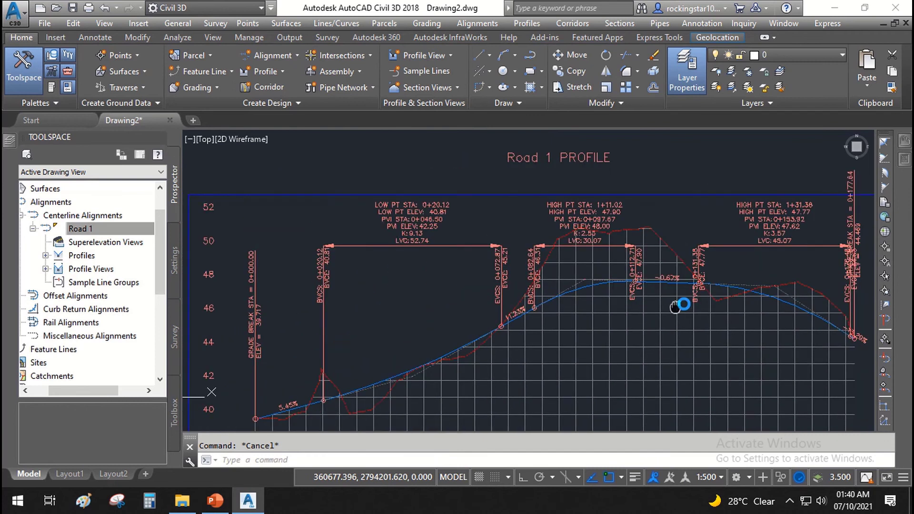
pyautogui.scroll(-3, 749, 291)
pyautogui.scroll(-2, 549, 161)
pyautogui.scroll(2, 531, 227)
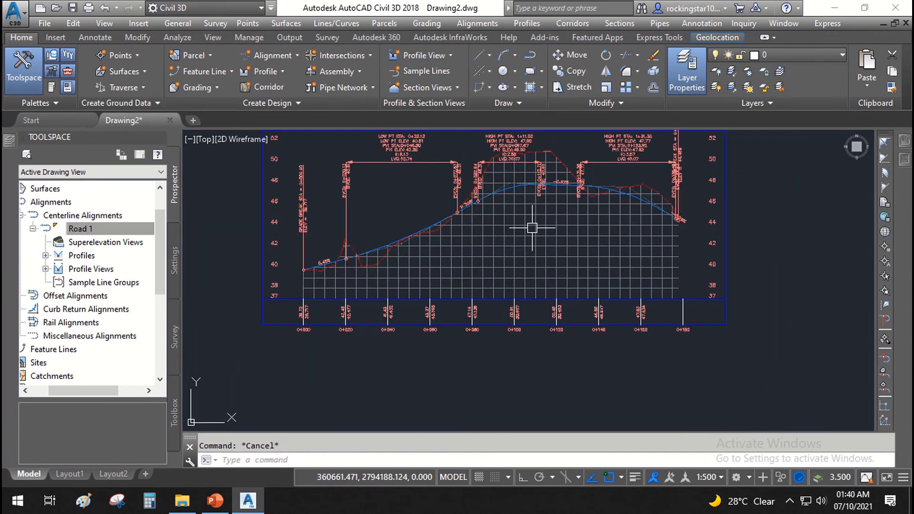
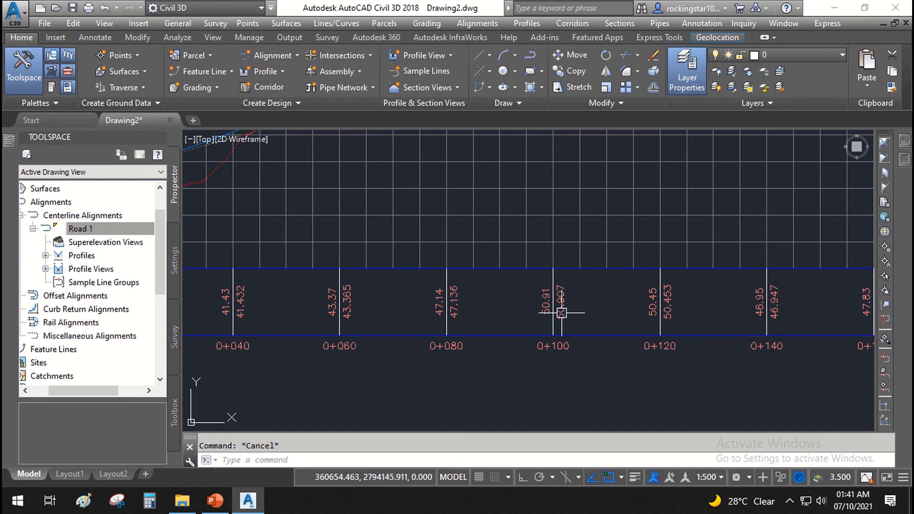
pyautogui.click(579, 265)
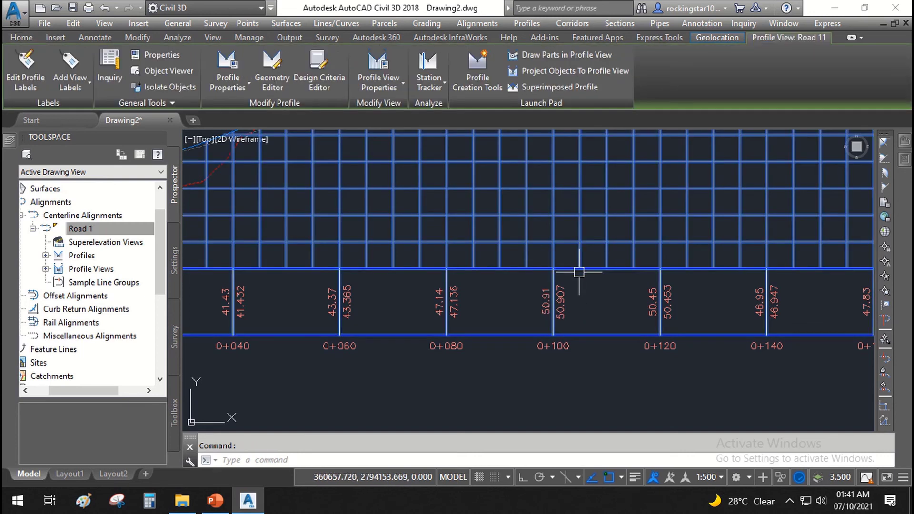
pyautogui.rightClick(580, 275)
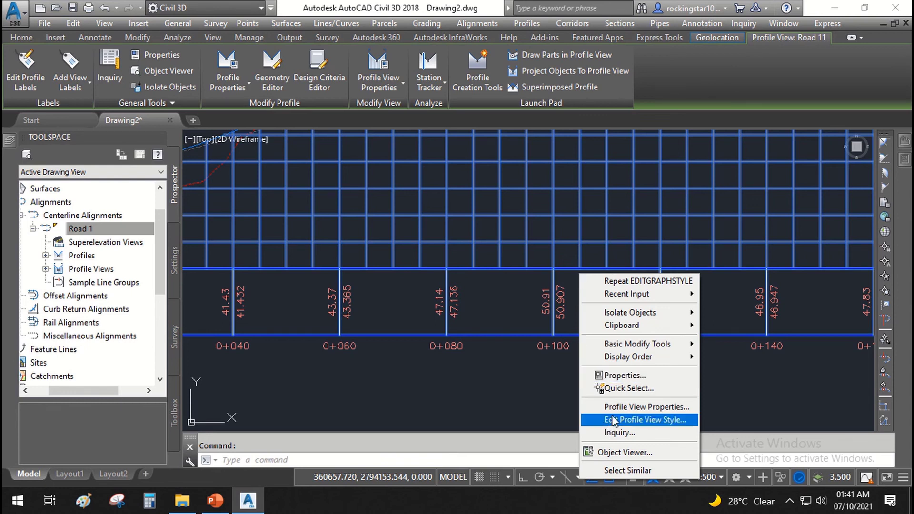
pyautogui.click(630, 407)
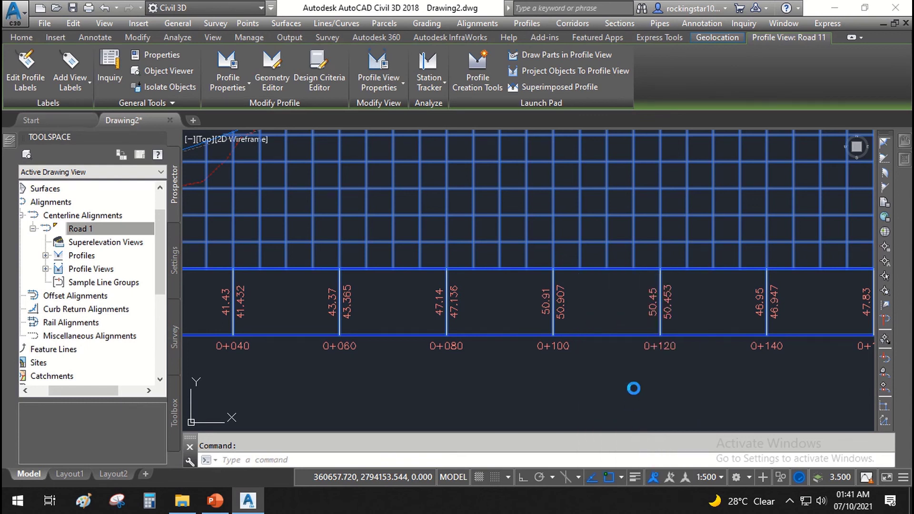
pyautogui.click(295, 160)
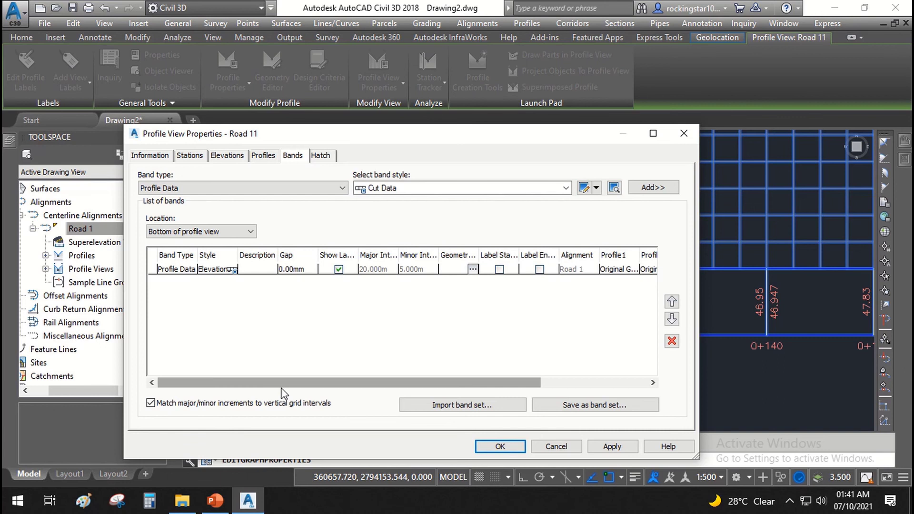
pyautogui.moveTo(317, 385)
pyautogui.mouseDown()
pyautogui.moveTo(353, 384)
pyautogui.moveTo(317, 385)
pyautogui.mouseUp()
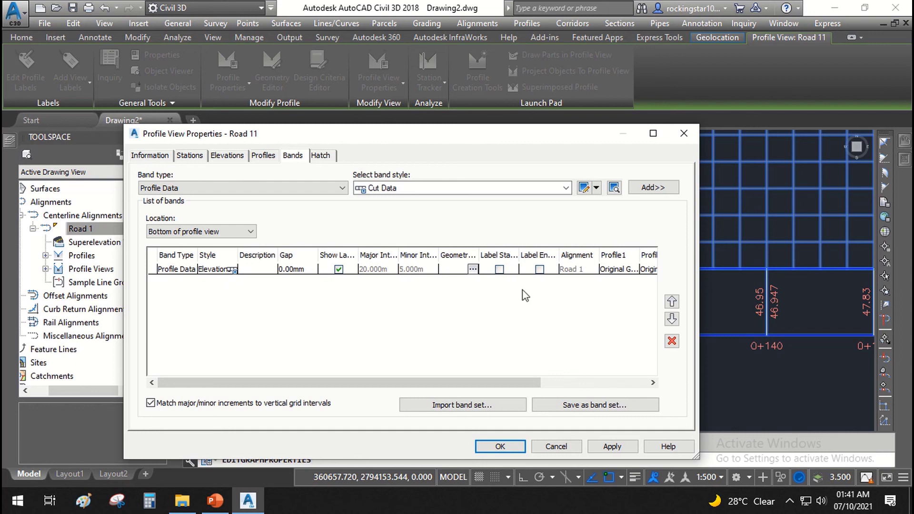
pyautogui.click(236, 270)
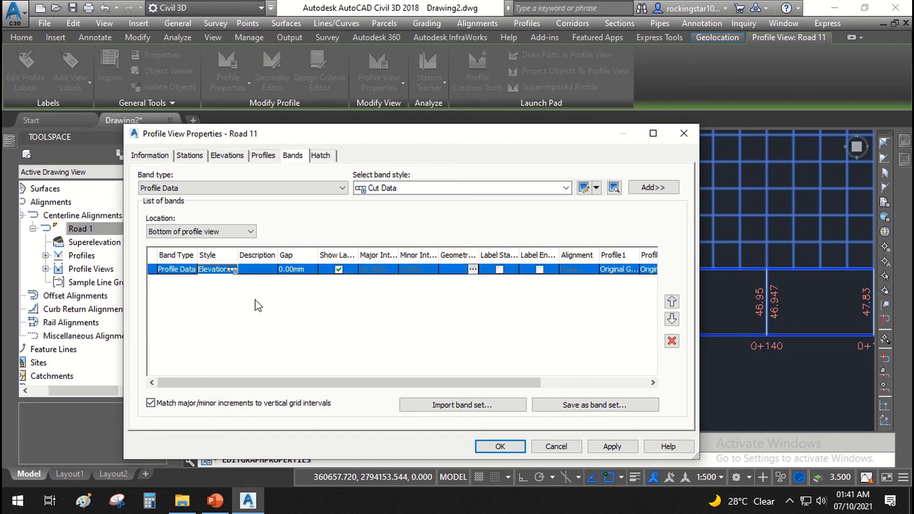
# - Set the Profile Data band's Profile1 to Rd 1 FRL, then apply and close the profile view properties
pyautogui.moveTo(362, 382); pyautogui.dragTo(525, 384)
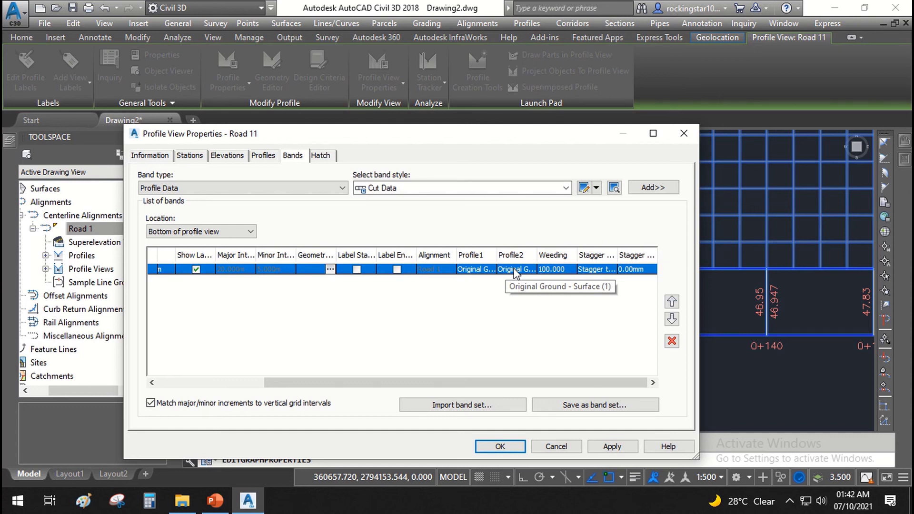
pyautogui.click(476, 271)
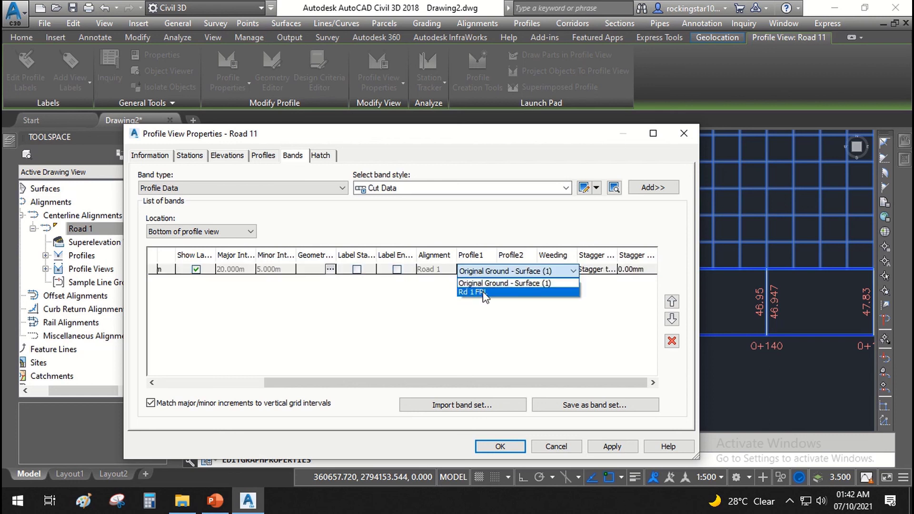
pyautogui.click(477, 292)
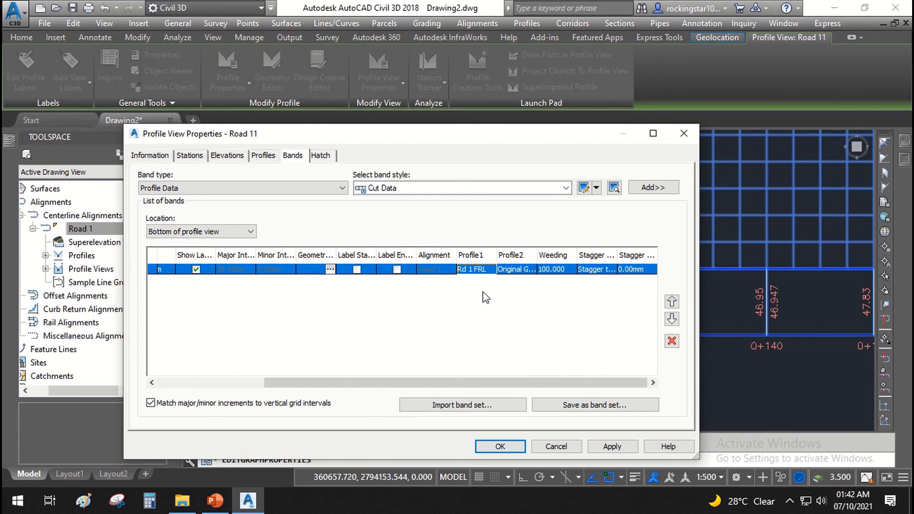
pyautogui.click(608, 447)
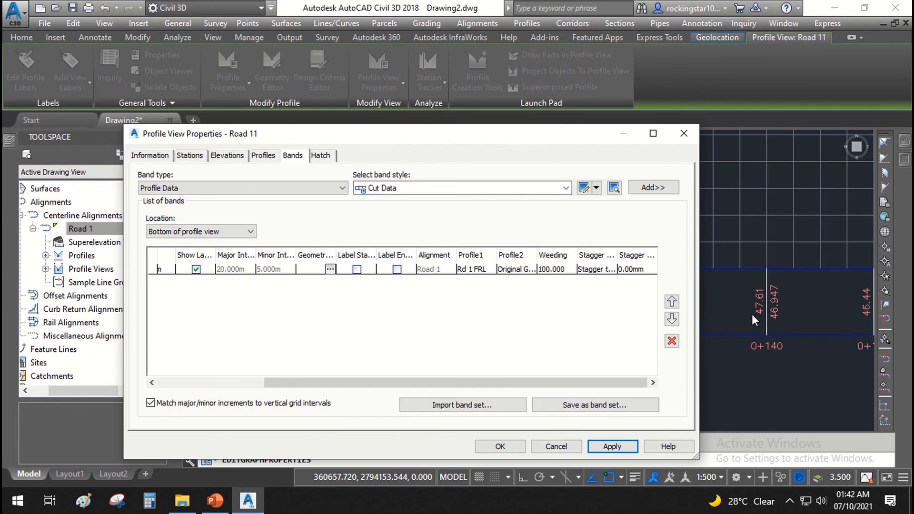
pyautogui.click(500, 446)
# - Examine the design and existing ground elevation labels at the stations along the Road 1 profile view's data band
pyautogui.scroll(-5, 485, 336)
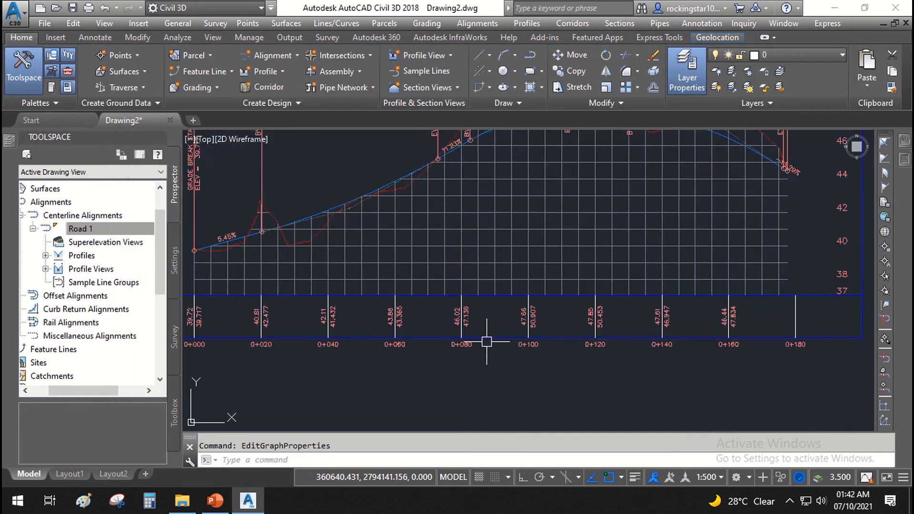
pyautogui.scroll(5, 507, 304)
pyautogui.scroll(-3, 504, 252)
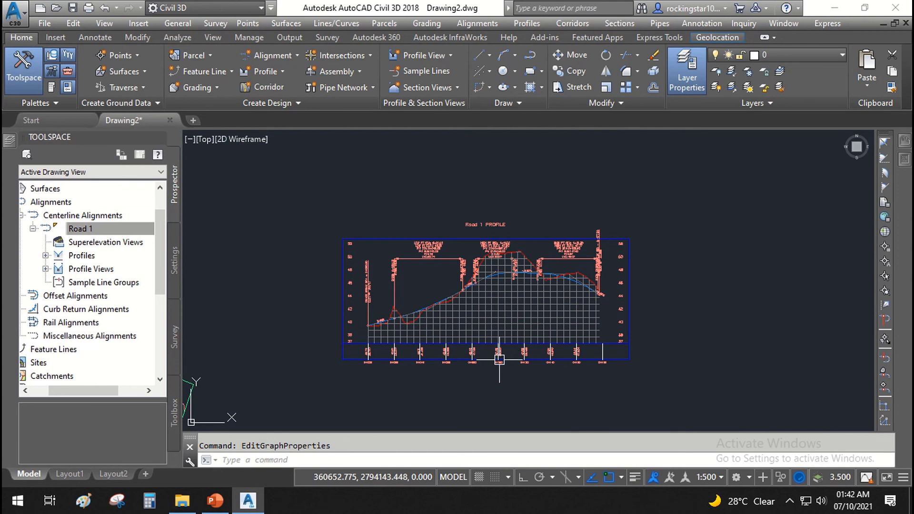
pyautogui.scroll(8, 506, 369)
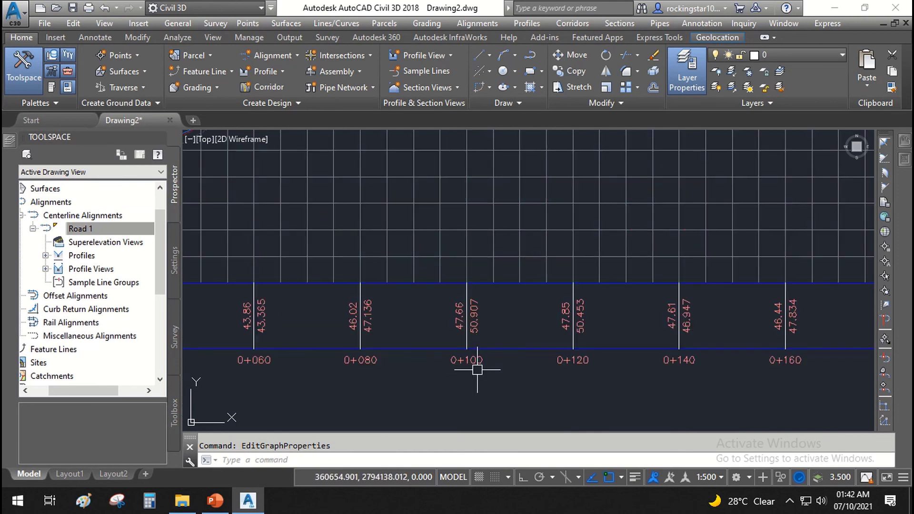
pyautogui.scroll(-2, 477, 369)
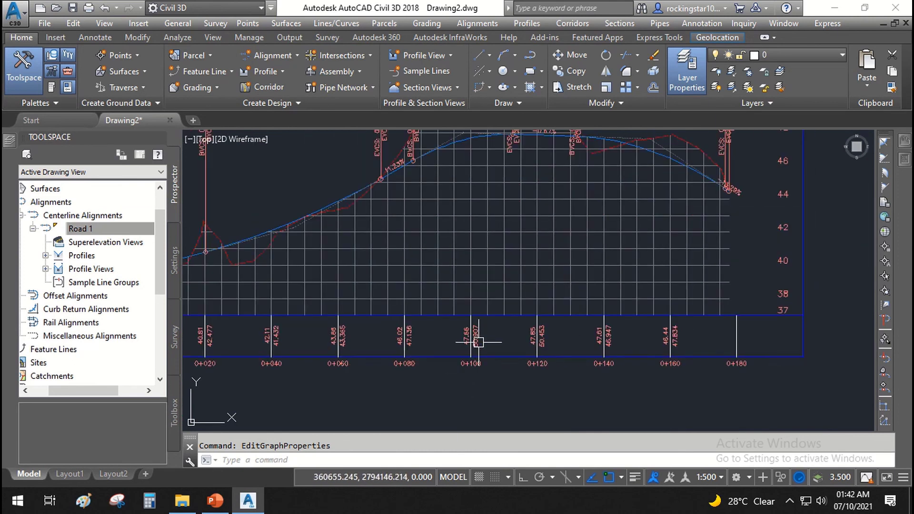
pyautogui.scroll(5, 479, 348)
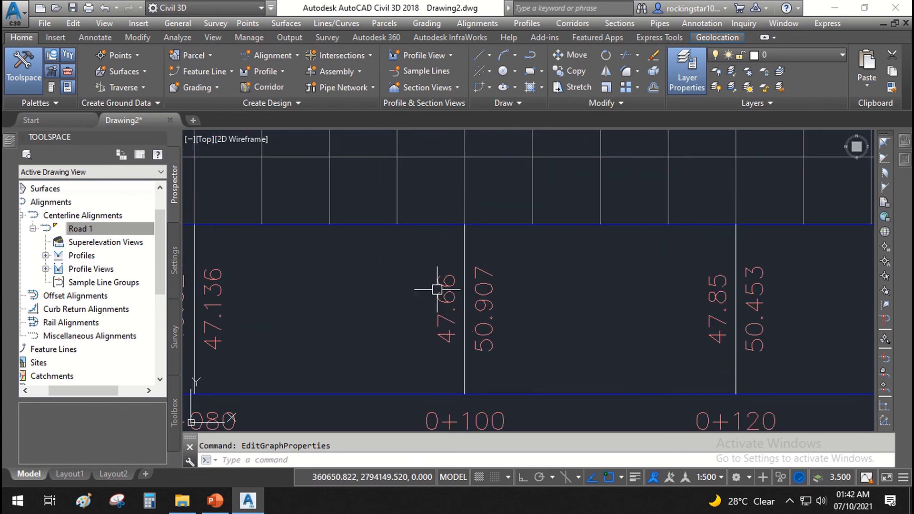
pyautogui.scroll(-6, 459, 288)
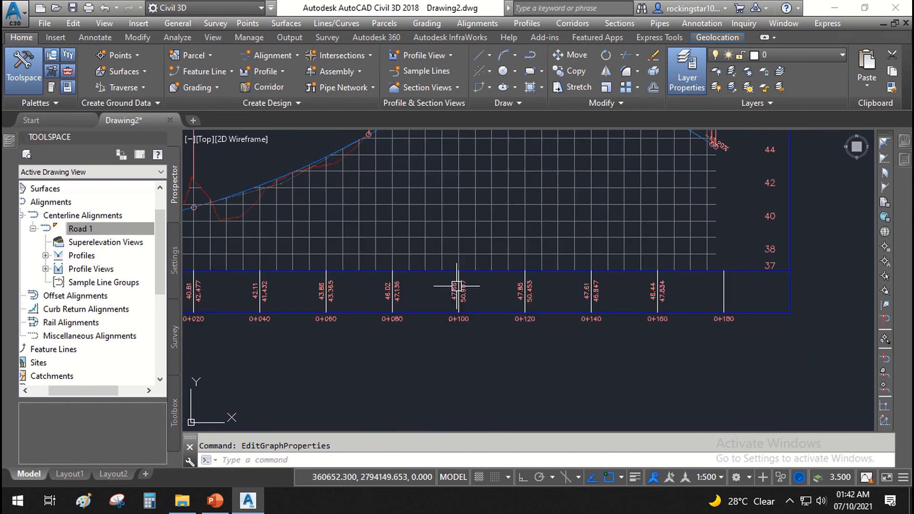
pyautogui.scroll(2, 497, 255)
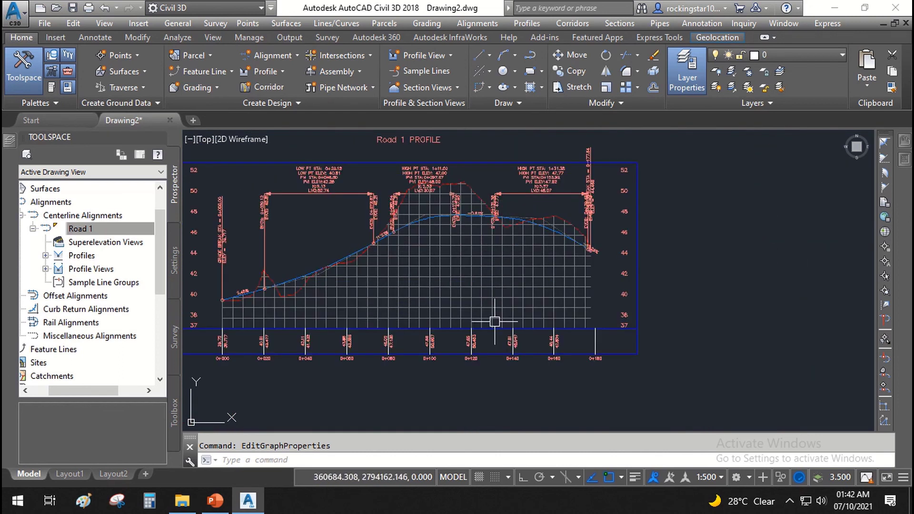
pyautogui.scroll(-2, 570, 295)
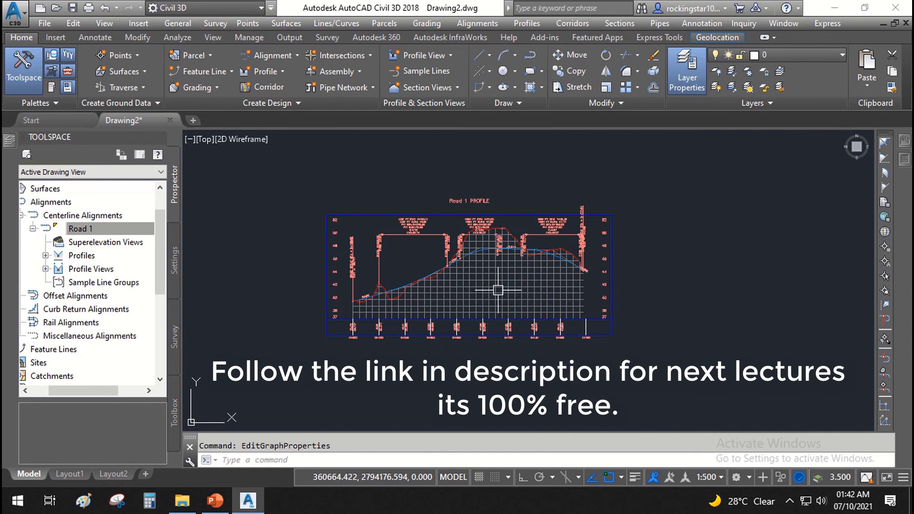
pyautogui.scroll(2, 475, 240)
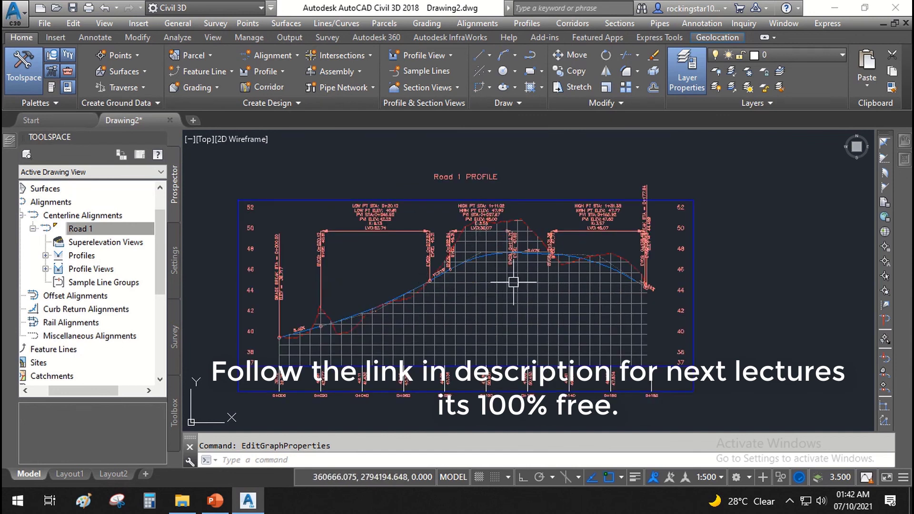
pyautogui.moveTo(424, 307); pyautogui.dragTo(518, 292, button='middle')
pyautogui.scroll(-3, 445, 313)
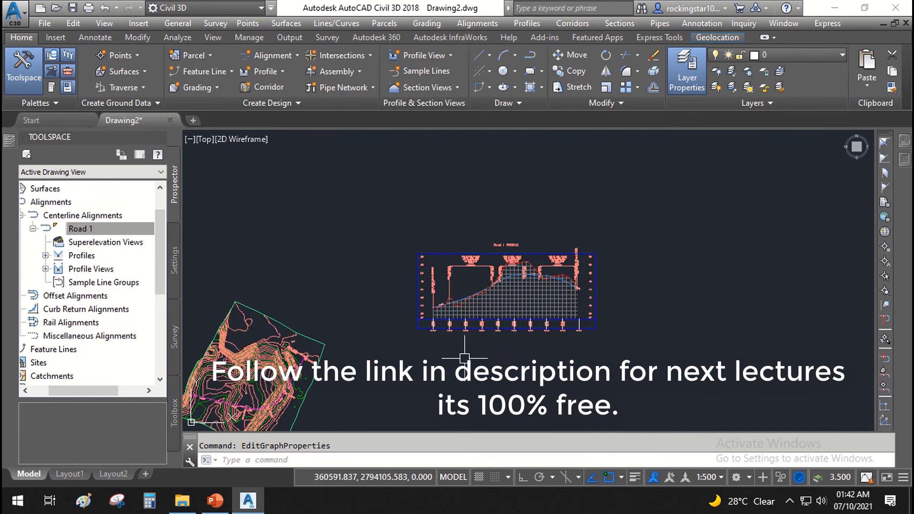
pyautogui.scroll(-1, 478, 333)
pyautogui.scroll(2, 560, 243)
pyautogui.scroll(1, 462, 302)
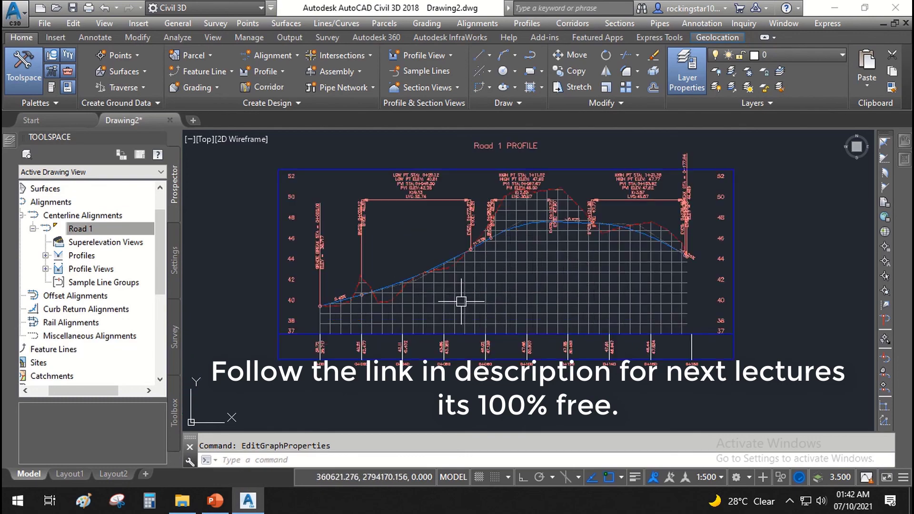